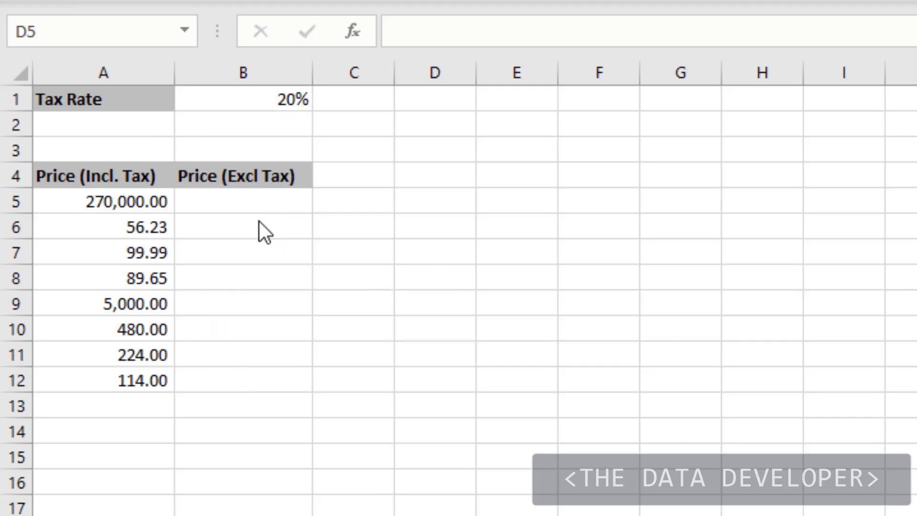
# Enter the formula =A5/(1+B1) in B5 to calculate the first price excluding tax.
pyautogui.click(239, 201)
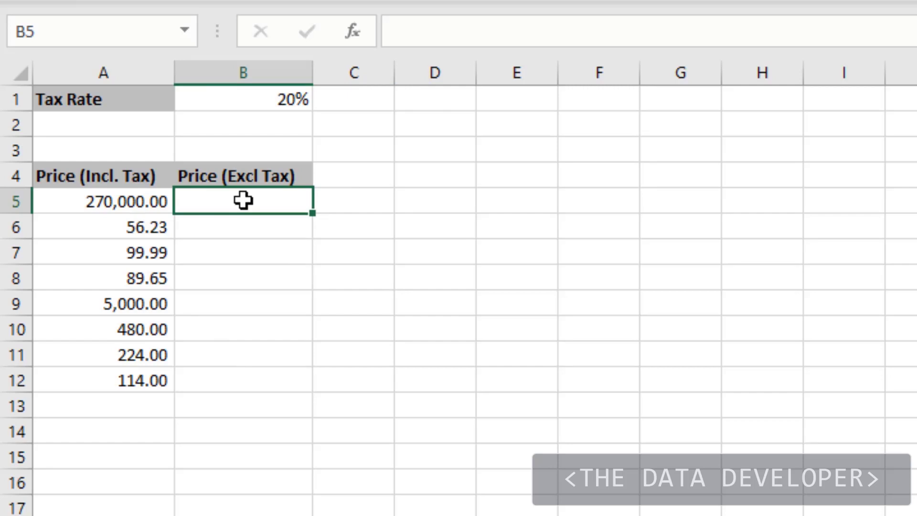
pyautogui.write('=')
pyautogui.click(132, 200)
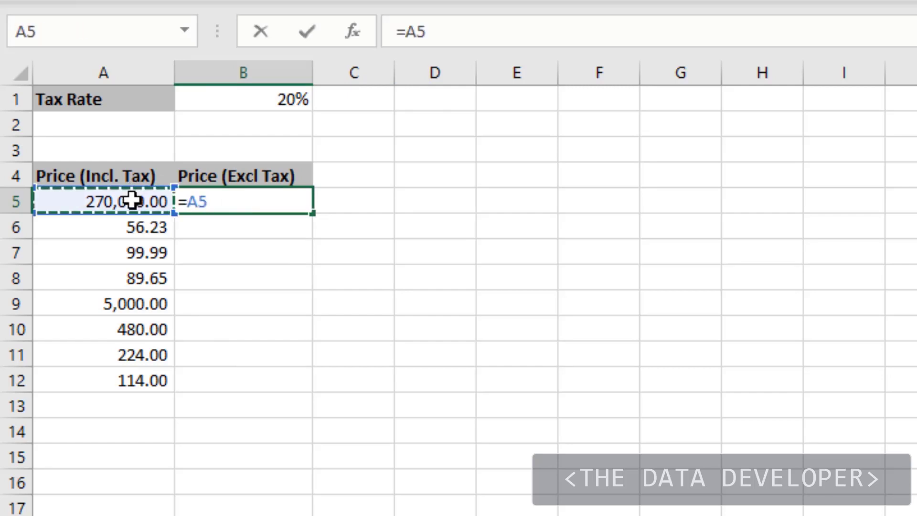
pyautogui.write('/')
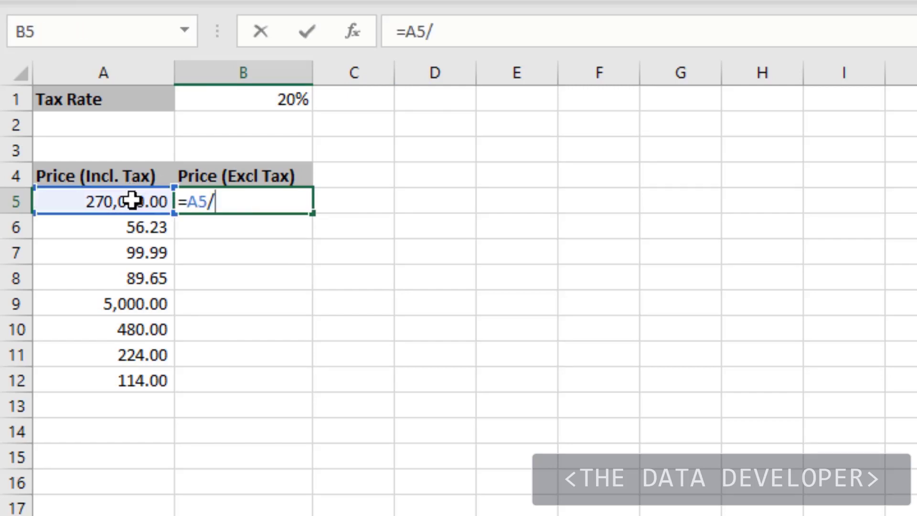
pyautogui.write('(1+')
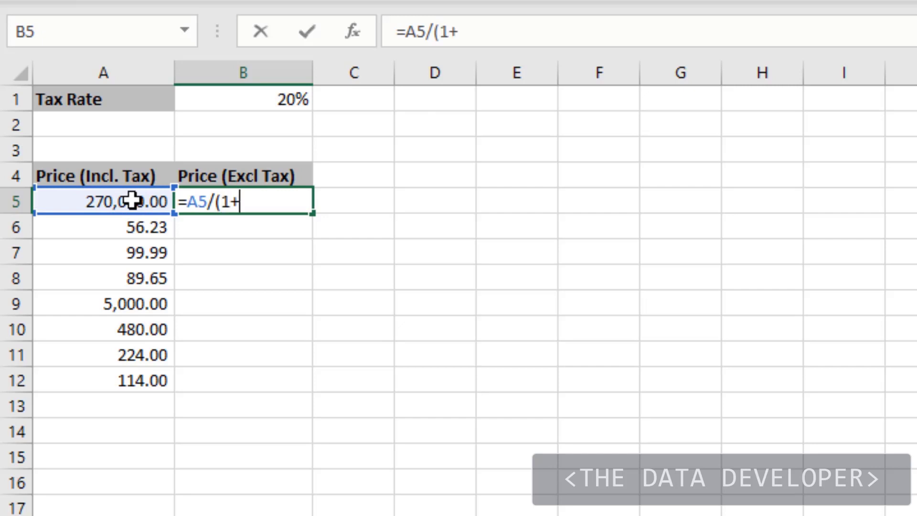
pyautogui.click(212, 105)
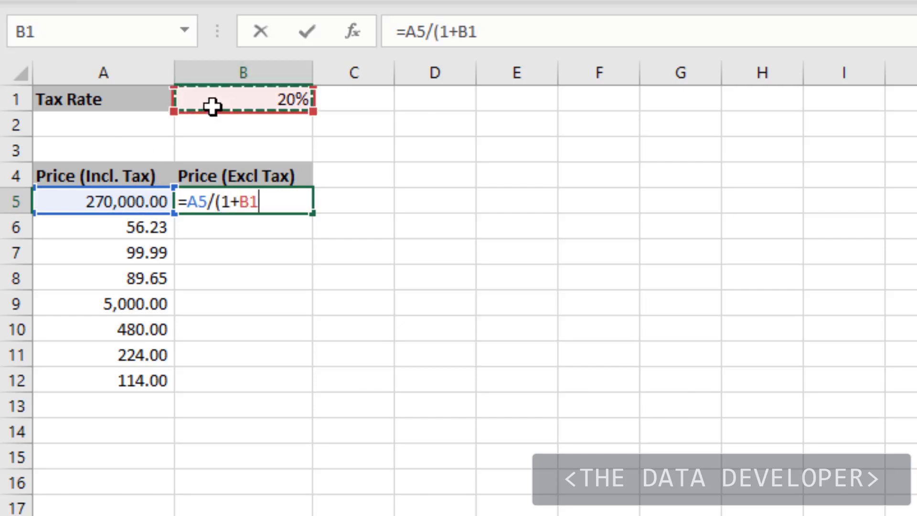
pyautogui.write(')')
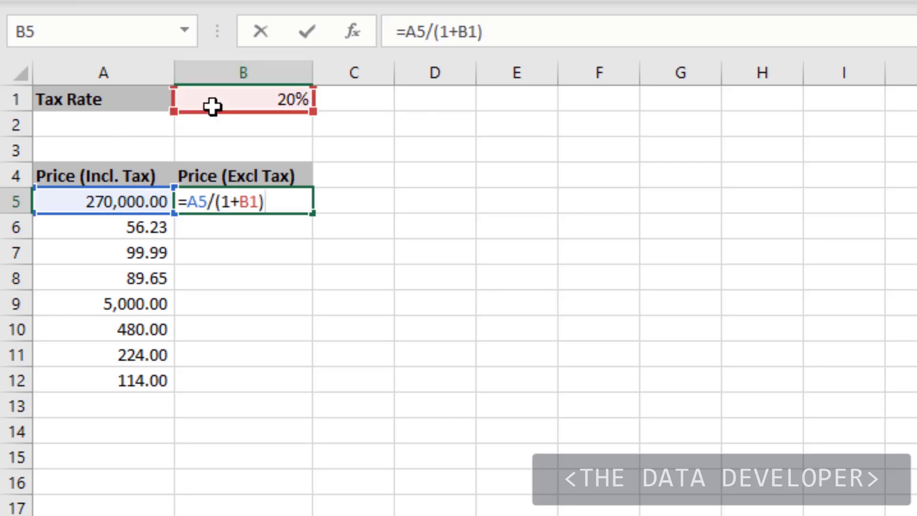
pyautogui.press('Return')
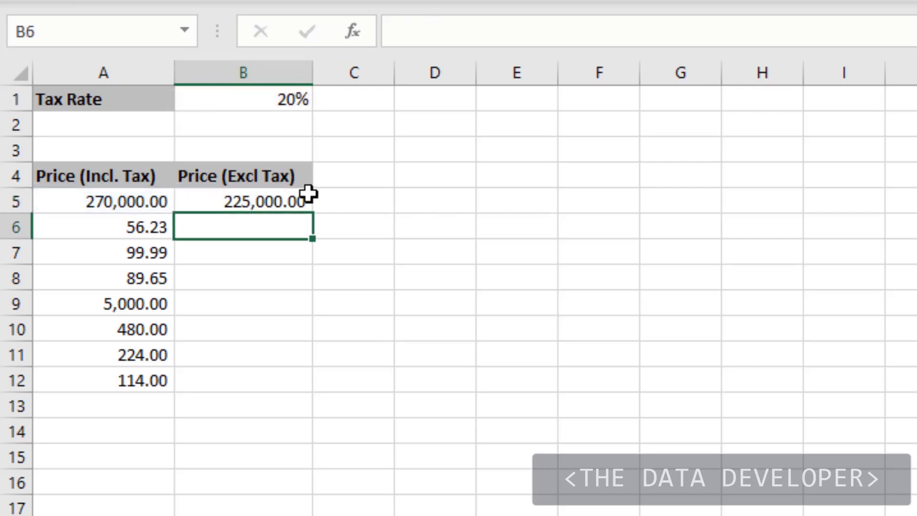
# Make the tax rate reference in B5's formula absolute, giving =A5/(1+$B$1).
pyautogui.click(294, 198)
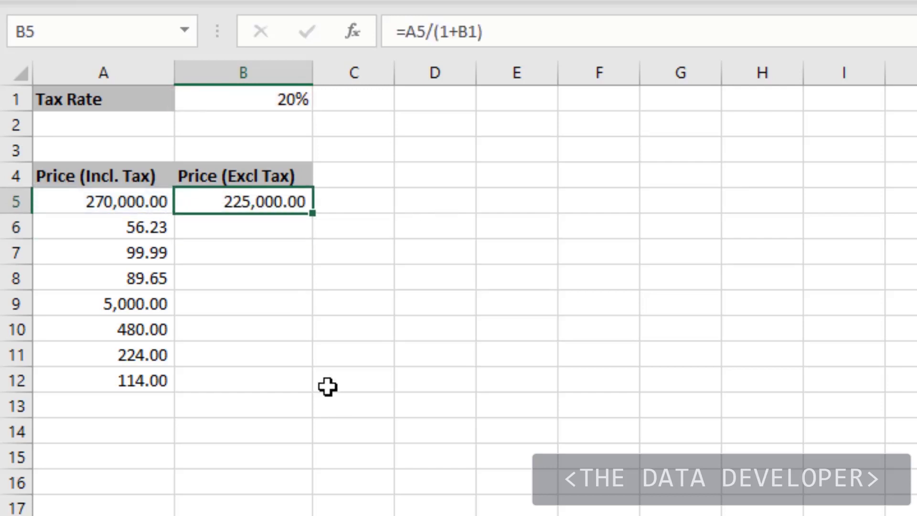
pyautogui.click(469, 33)
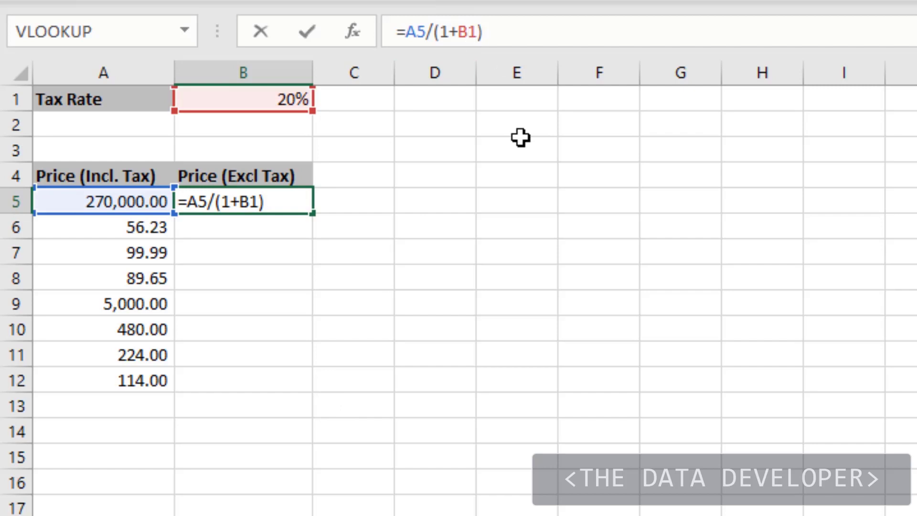
pyautogui.press('F4')
pyautogui.press('Return')
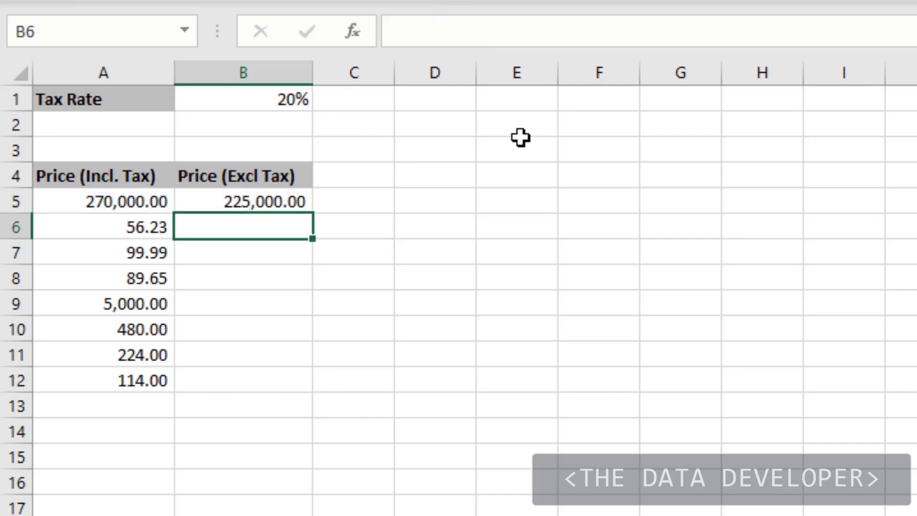
# Copy the absolute-reference formula from B5 down through B12.
pyautogui.click(275, 195)
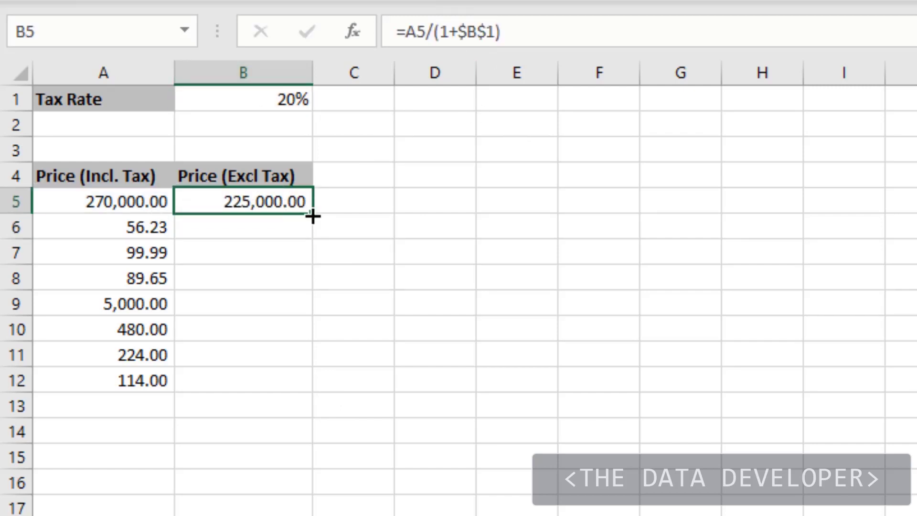
pyautogui.moveTo(313, 215); pyautogui.dragTo(264, 396)
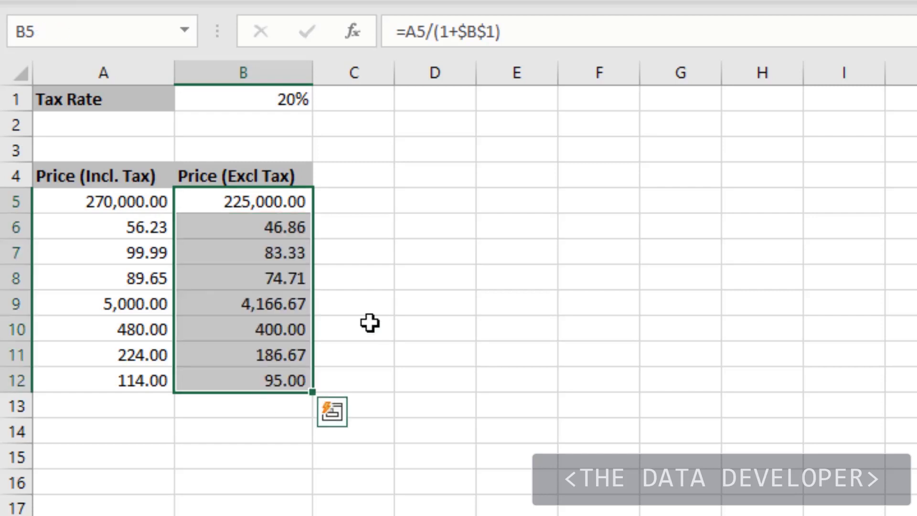
pyautogui.click(369, 291)
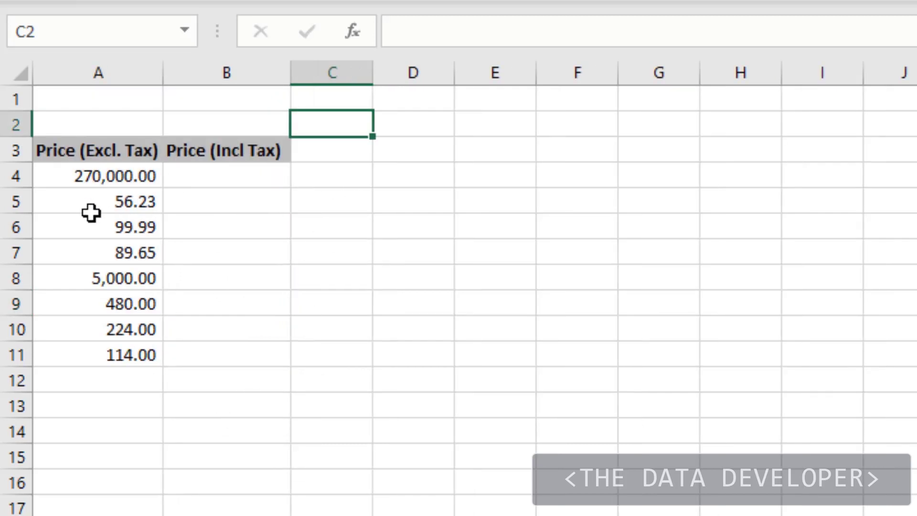
pyautogui.click(205, 181)
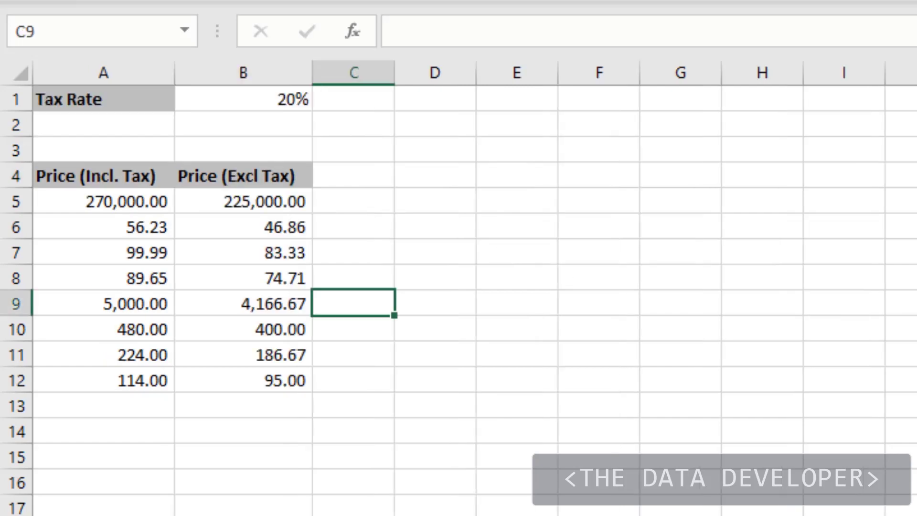
# Clear the Price (Excl Tax) formulas from B5:B12.
pyautogui.moveTo(266, 196); pyautogui.dragTo(265, 382)
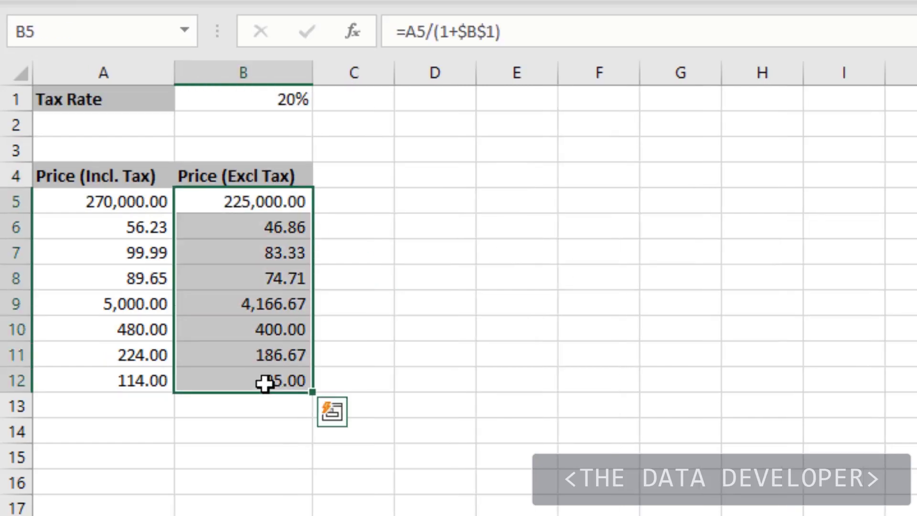
pyautogui.press('Delete')
pyautogui.click(396, 196)
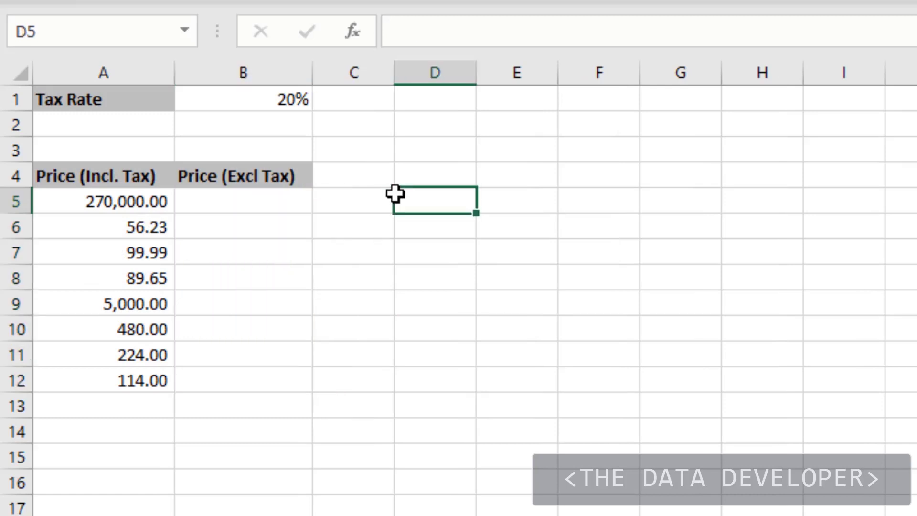
pyautogui.click(428, 132)
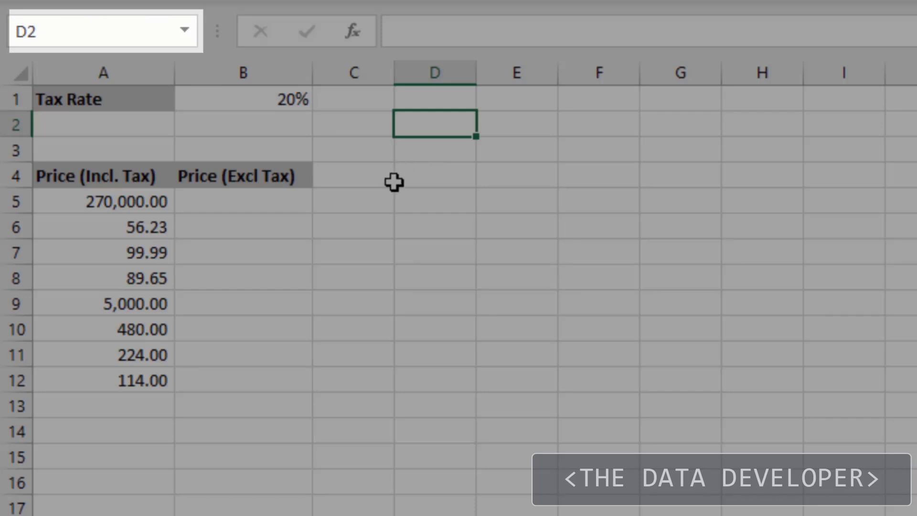
pyautogui.click(372, 220)
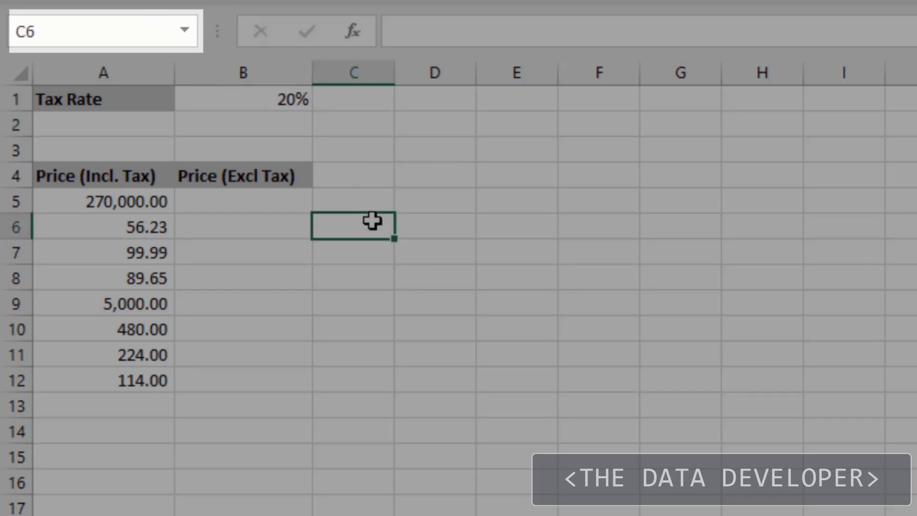
# Define the name TaxRate for cell B1, which holds the tax rate.
pyautogui.click(238, 101)
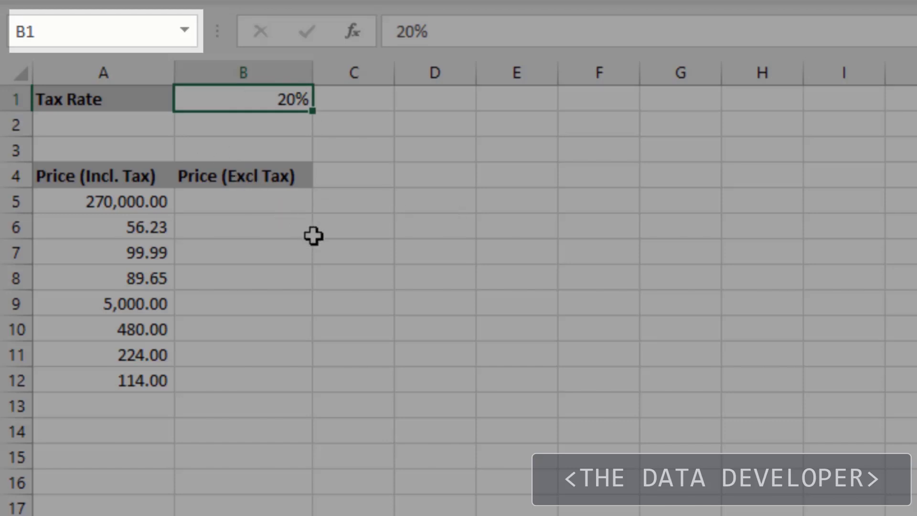
pyautogui.click(82, 34)
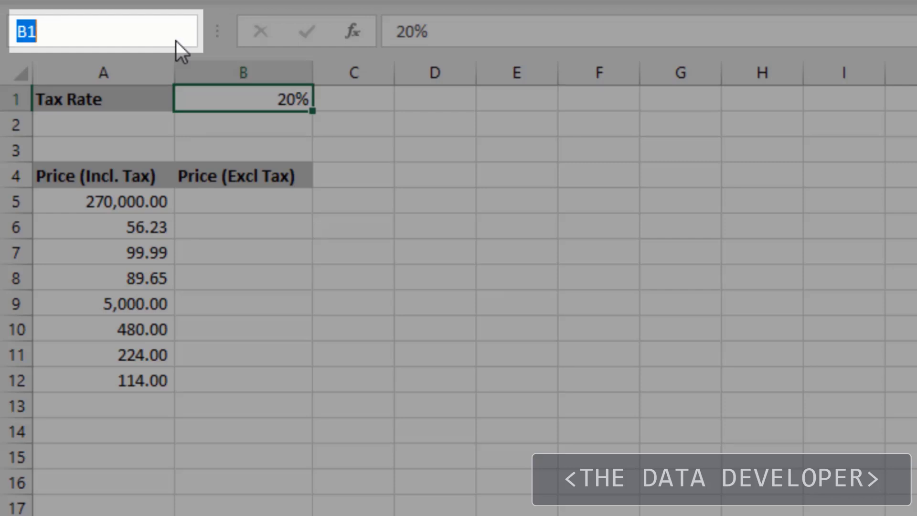
pyautogui.write('Tax')
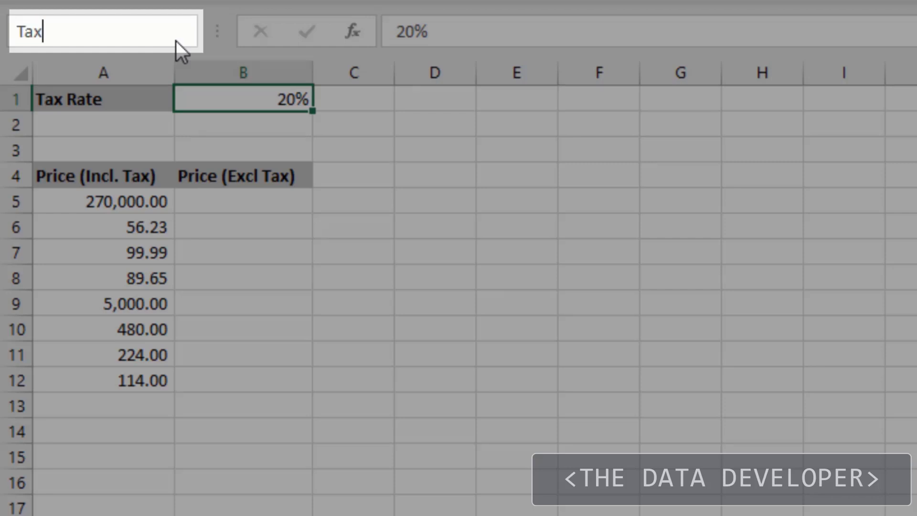
pyautogui.write('Rate')
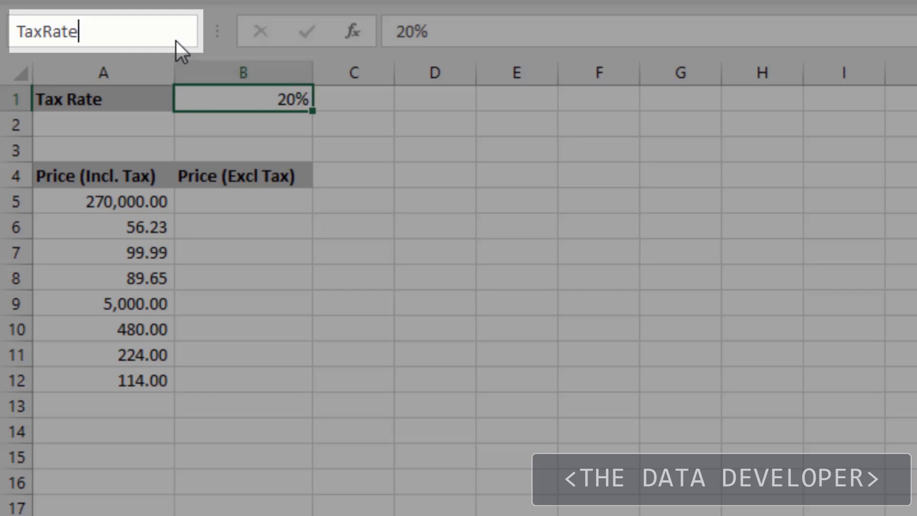
pyautogui.press('Return')
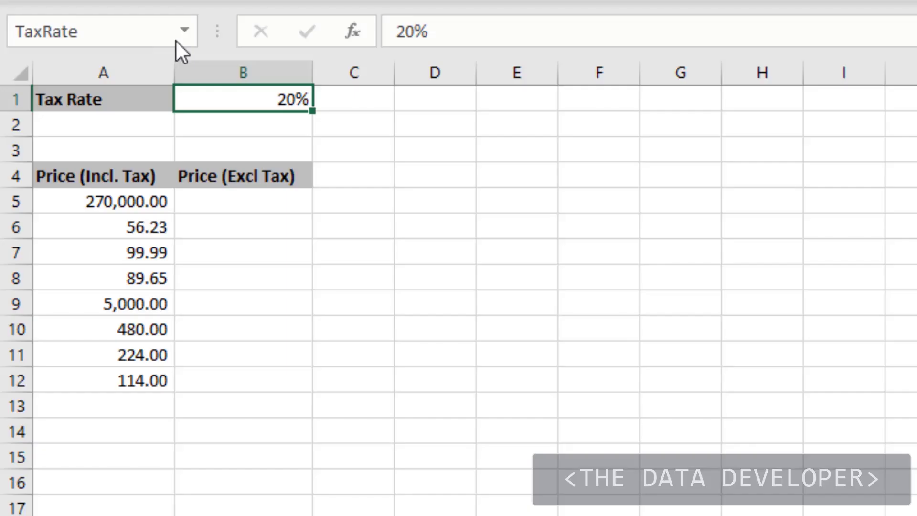
pyautogui.click(335, 286)
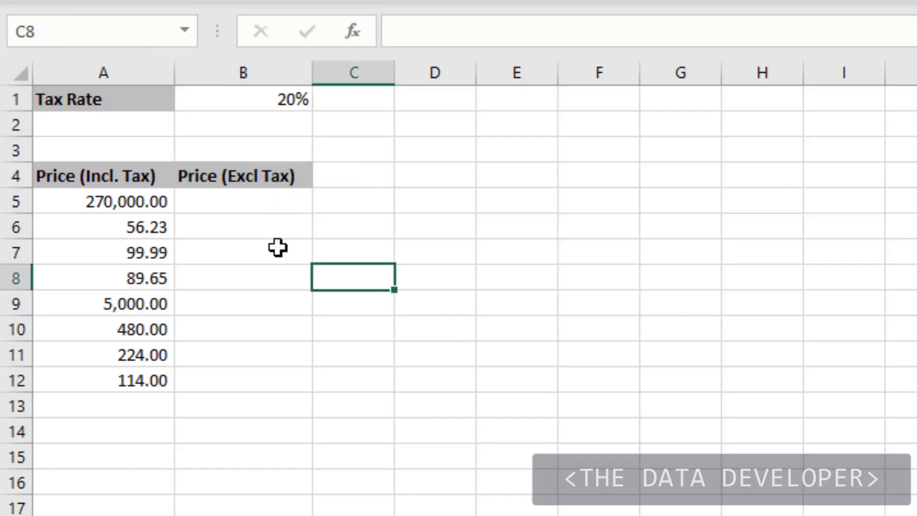
# Enter the formula =A5/(1+TaxRate) in B5, inserting TaxRate from the list of defined names.
pyautogui.click(243, 205)
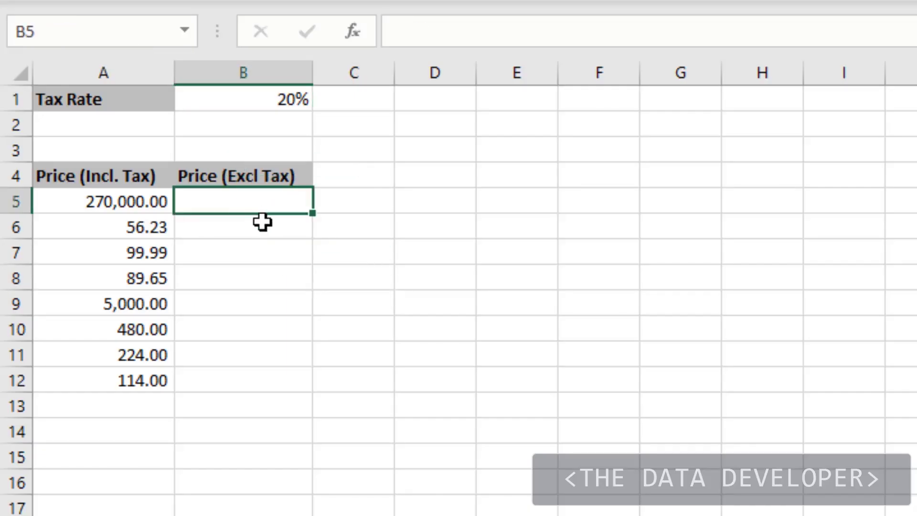
pyautogui.write('=')
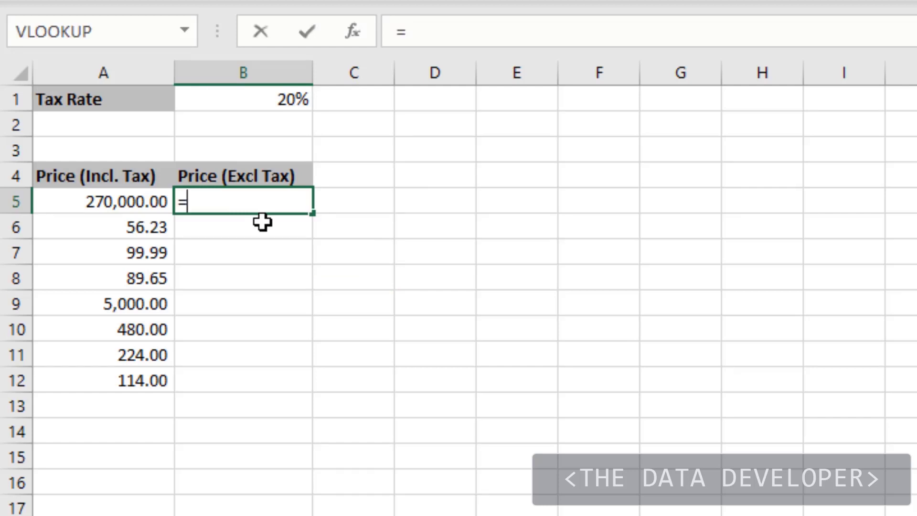
pyautogui.click(137, 203)
pyautogui.write('/')
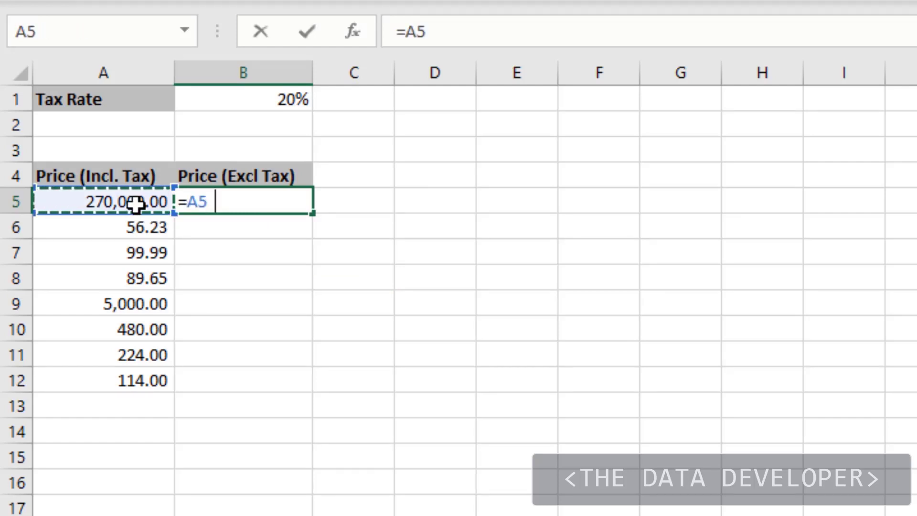
pyautogui.write('(1+')
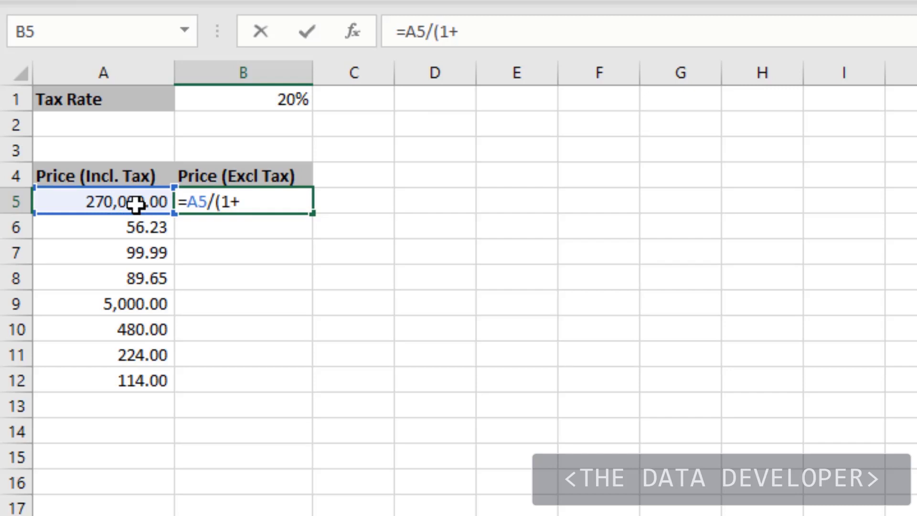
pyautogui.press('F3')
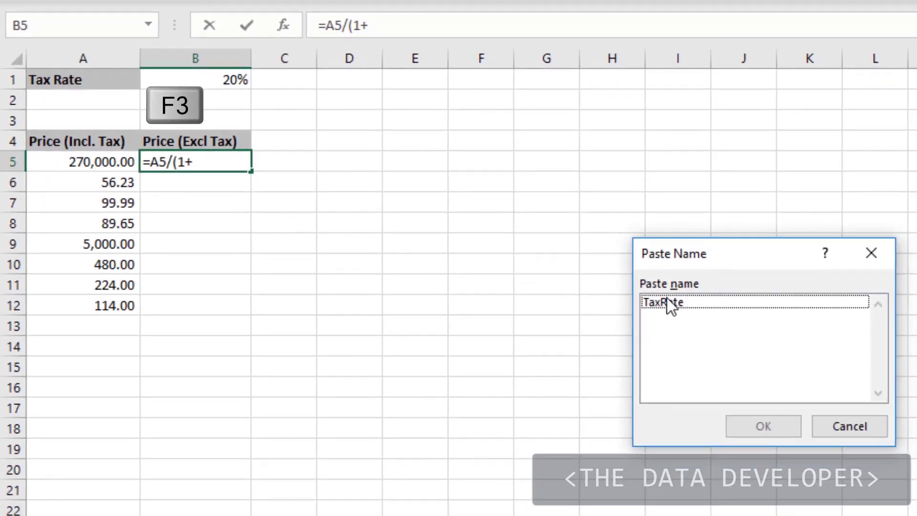
pyautogui.click(666, 303)
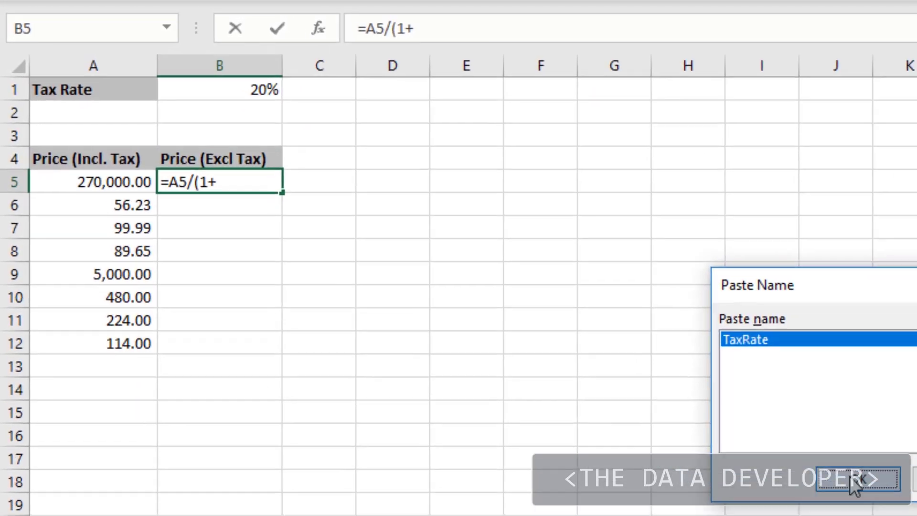
pyautogui.click(852, 480)
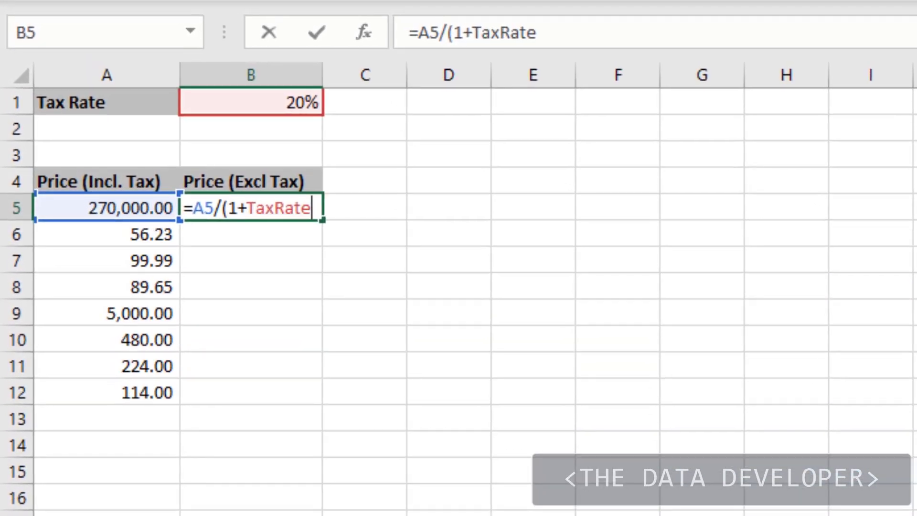
pyautogui.write(')')
pyautogui.press('Return')
# Copy the TaxRate formula from B5 down through B12.
pyautogui.click(307, 209)
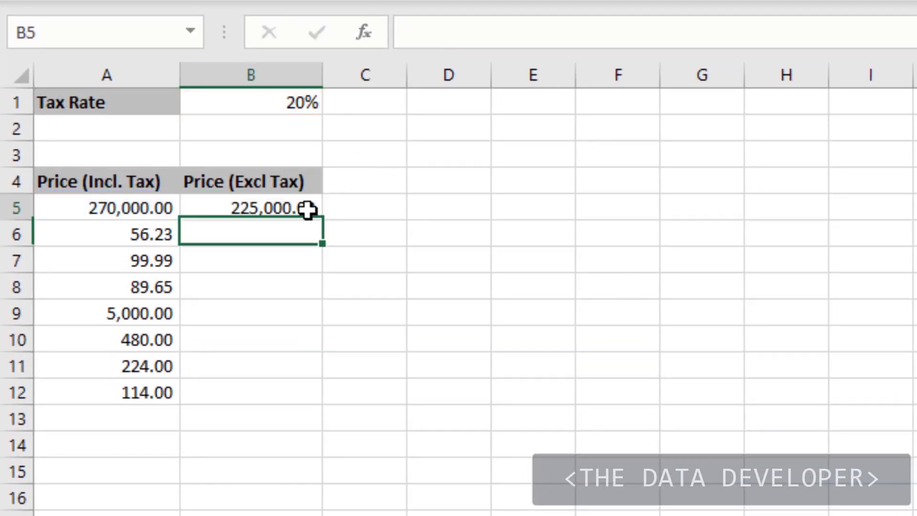
pyautogui.moveTo(322, 220); pyautogui.dragTo(318, 409)
pyautogui.click(275, 258)
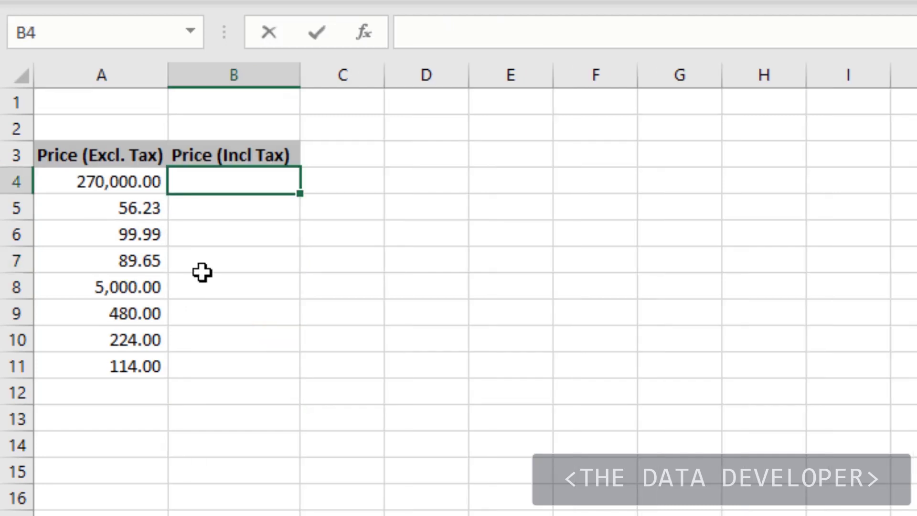
# Enter the formula =A4*(1+TaxRate) in B4 under Price (Incl Tax), inserting TaxRate from the list of defined names.
pyautogui.write('=')
pyautogui.click(94, 181)
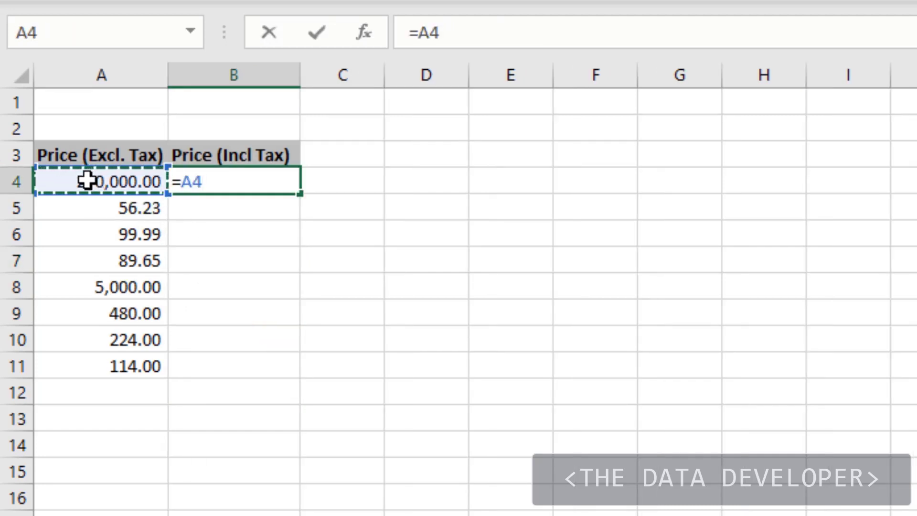
pyautogui.write('*')
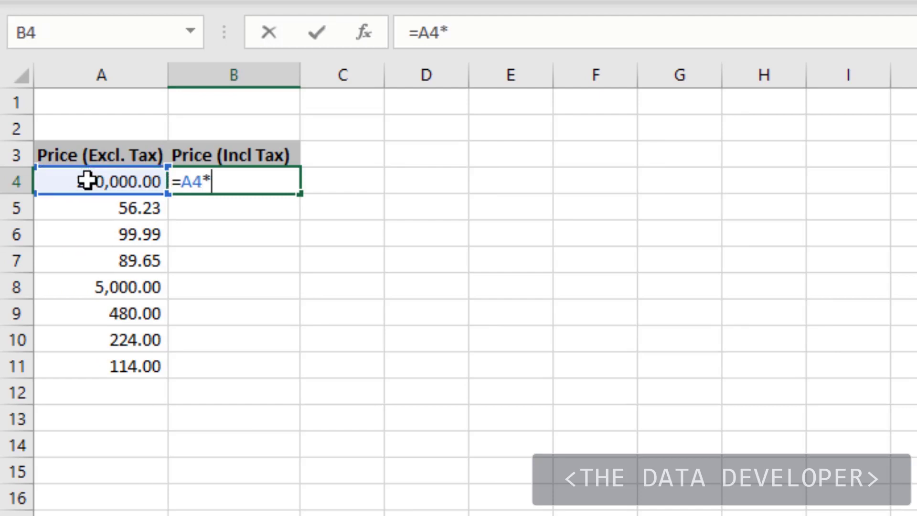
pyautogui.write('(1+')
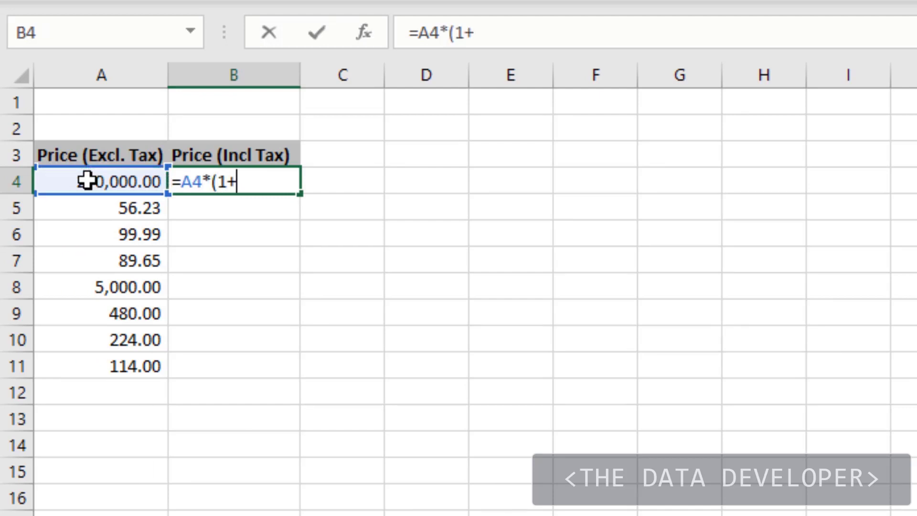
pyautogui.press('F3')
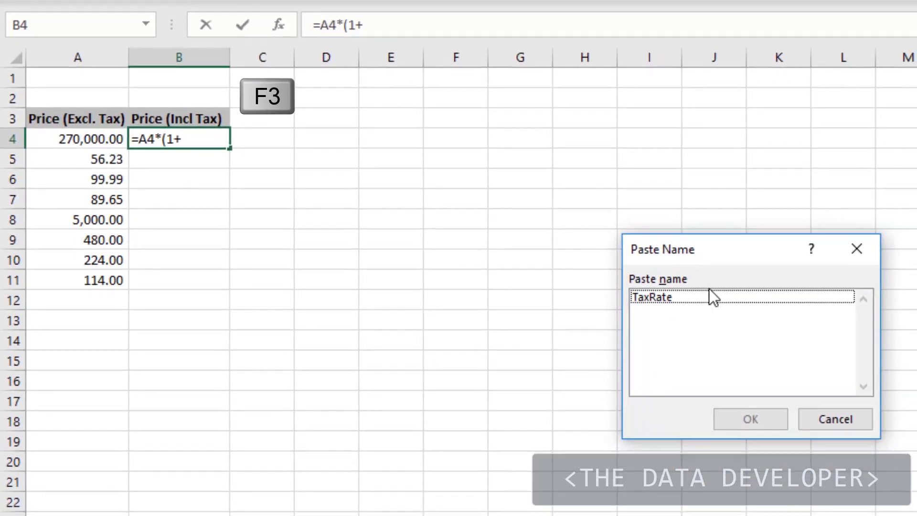
pyautogui.click(677, 297)
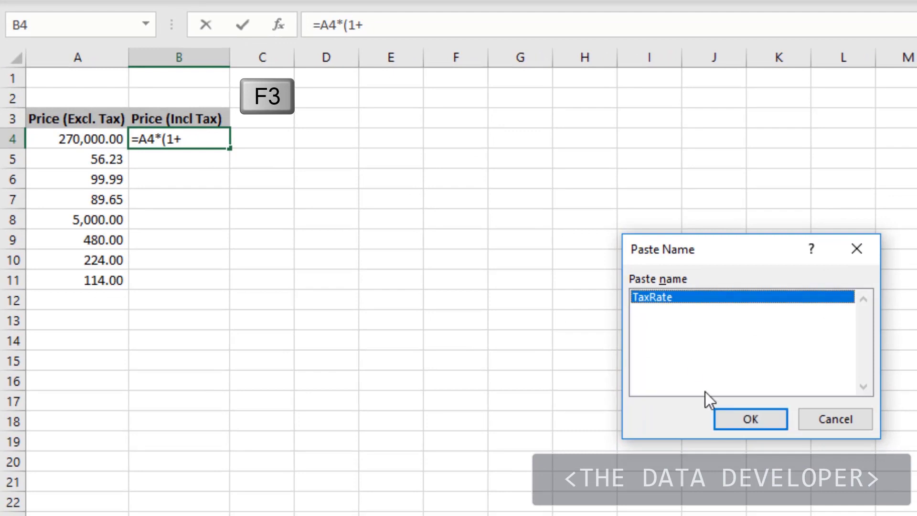
pyautogui.click(729, 424)
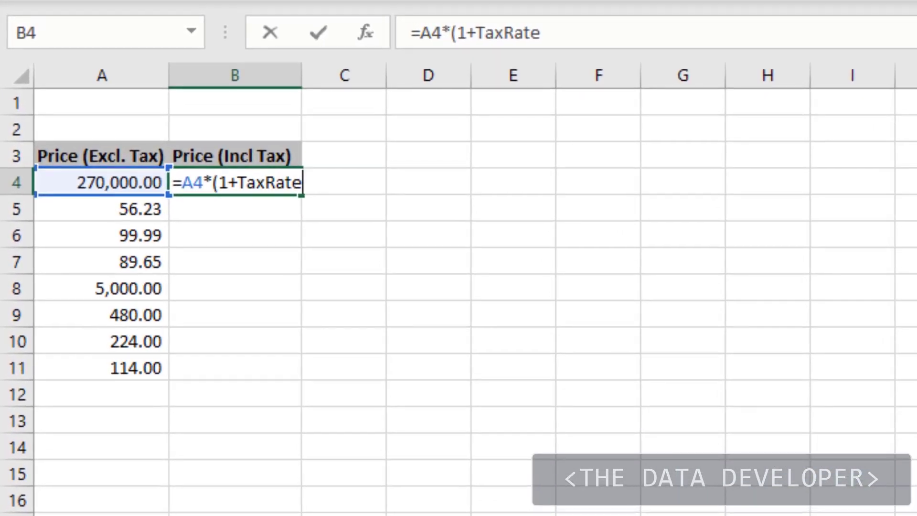
pyautogui.write(')')
pyautogui.press('Return')
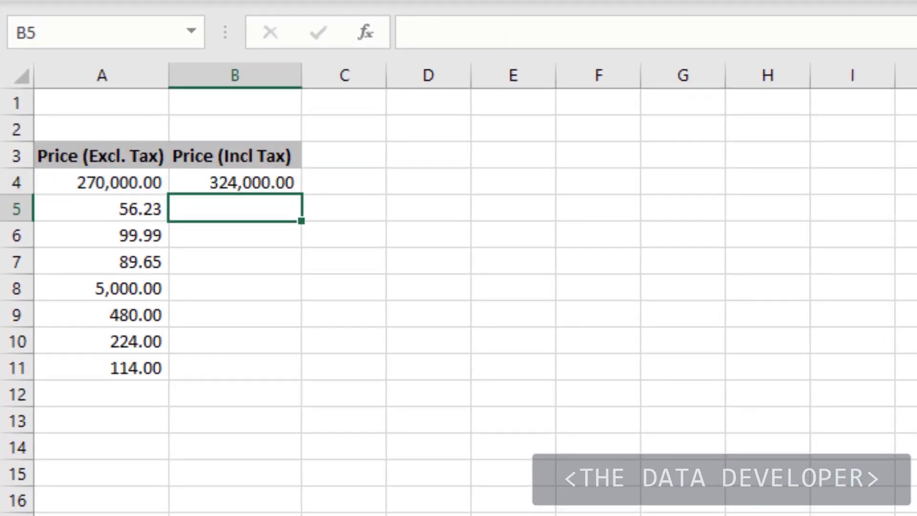
# Copy the Price (Incl Tax) formula from B4 down through B11.
pyautogui.click(220, 181)
pyautogui.moveTo(300, 194); pyautogui.dragTo(279, 371)
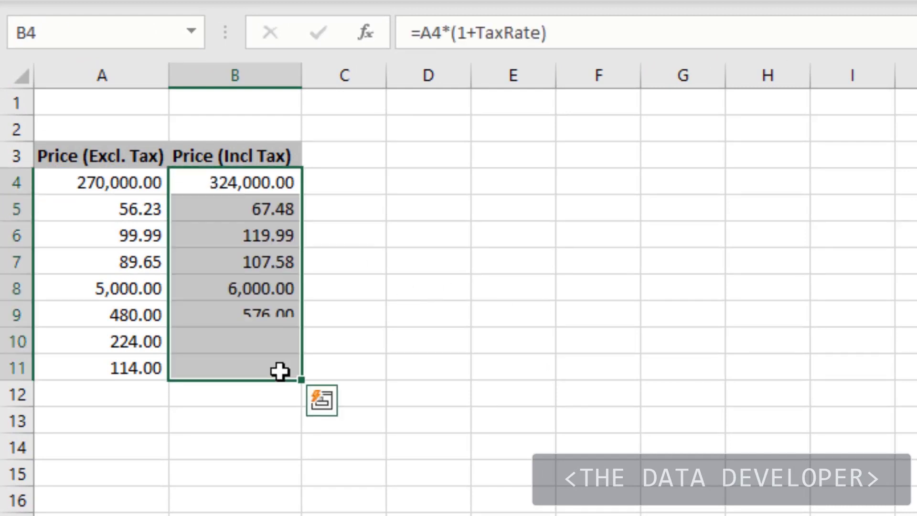
pyautogui.click(406, 229)
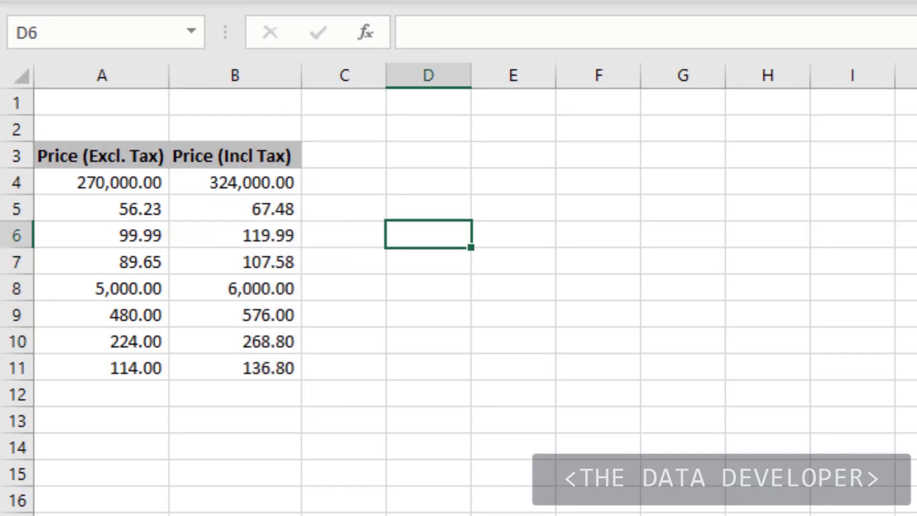
# Jump to the cell named TaxRate to check which sheet and cell the name refers to.
pyautogui.click(191, 34)
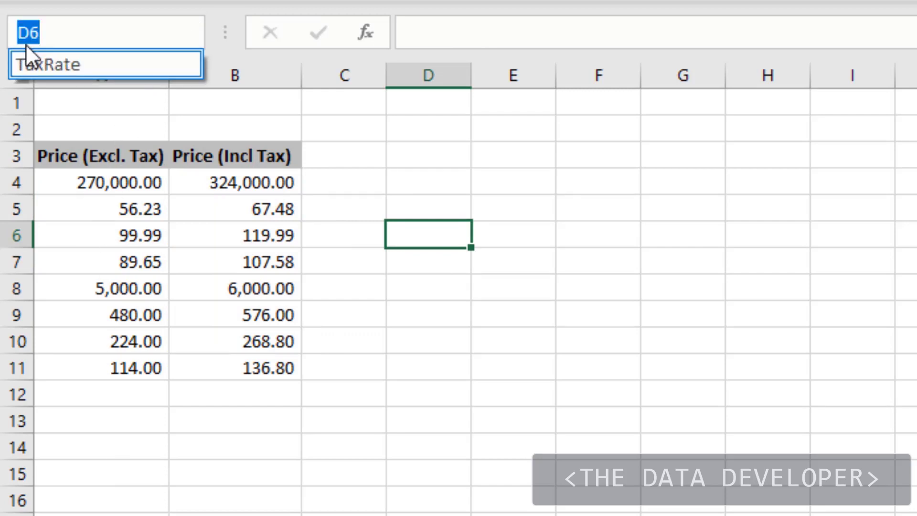
pyautogui.click(110, 65)
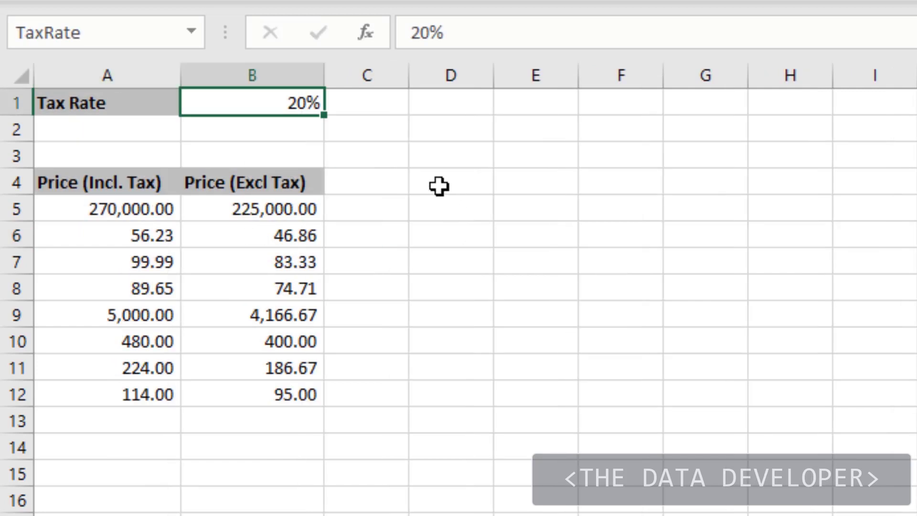
pyautogui.click(392, 162)
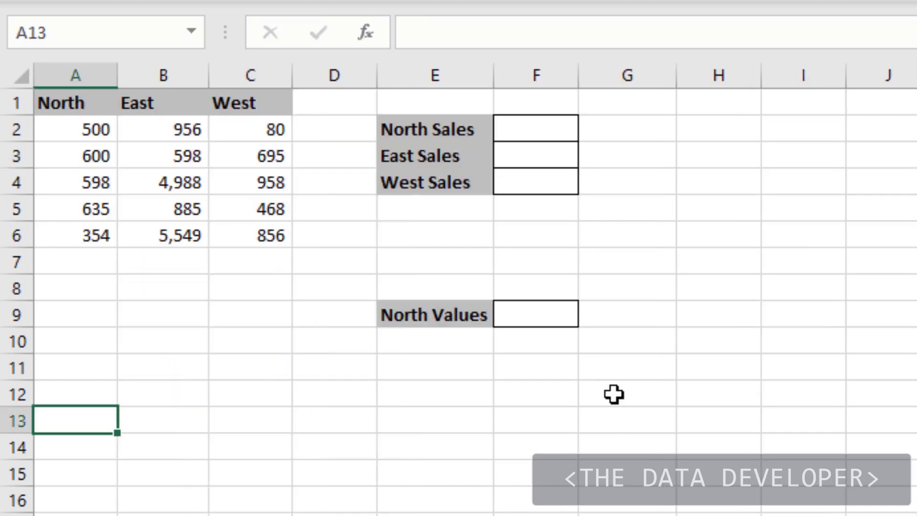
# On the regional sales sheet, enter =SUM(A2:A6) in F2 to total the North sales.
pyautogui.click(219, 363)
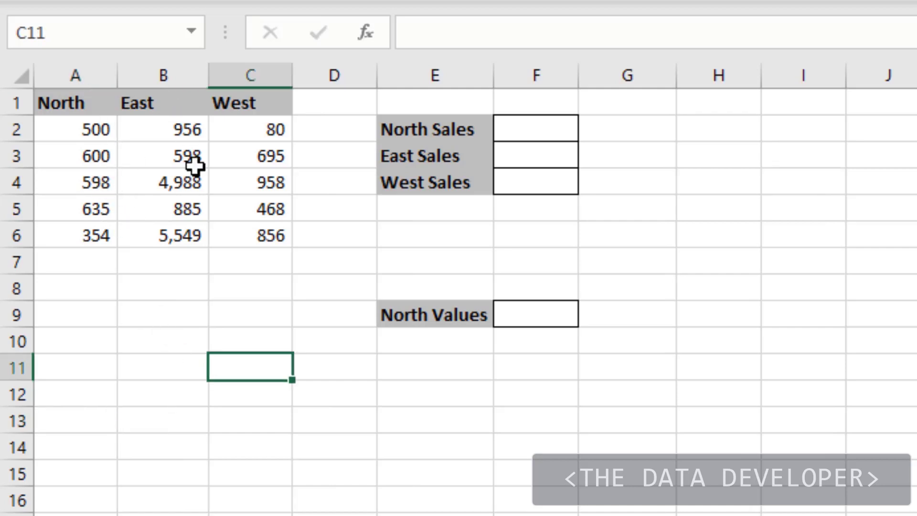
pyautogui.click(537, 128)
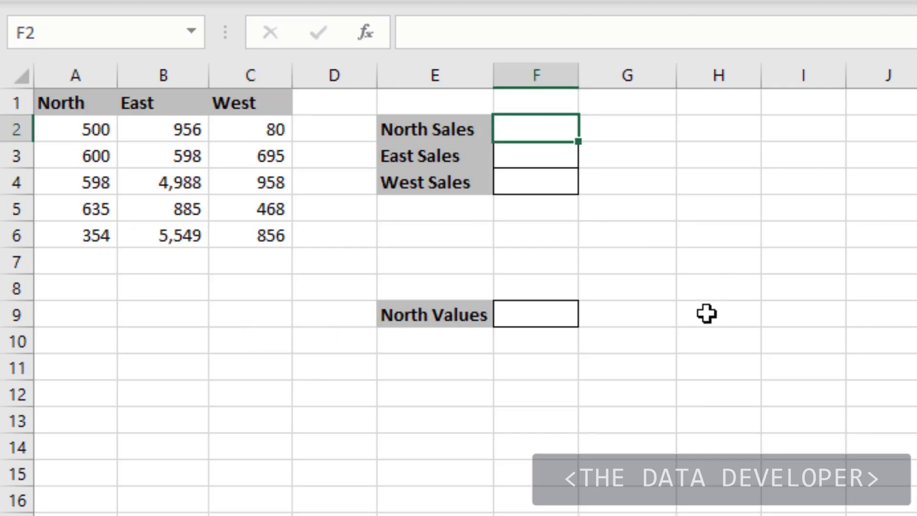
pyautogui.write('=s')
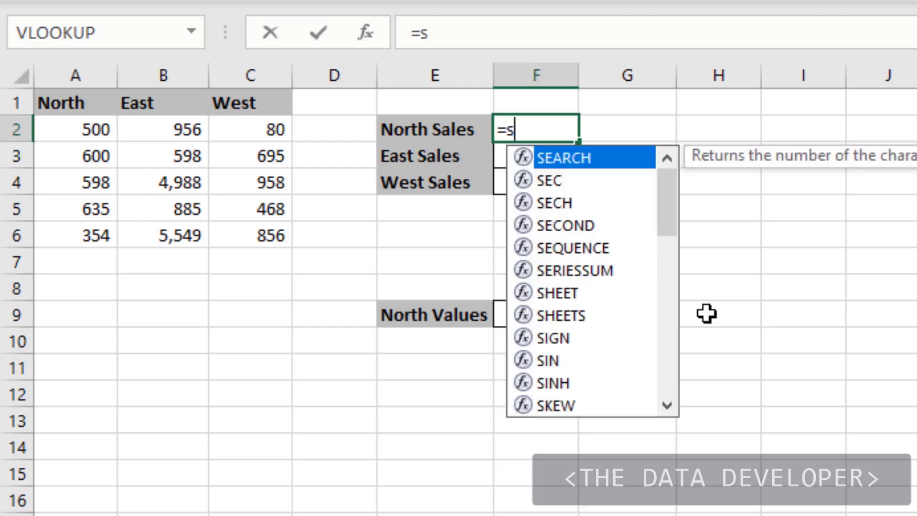
pyautogui.write('um(')
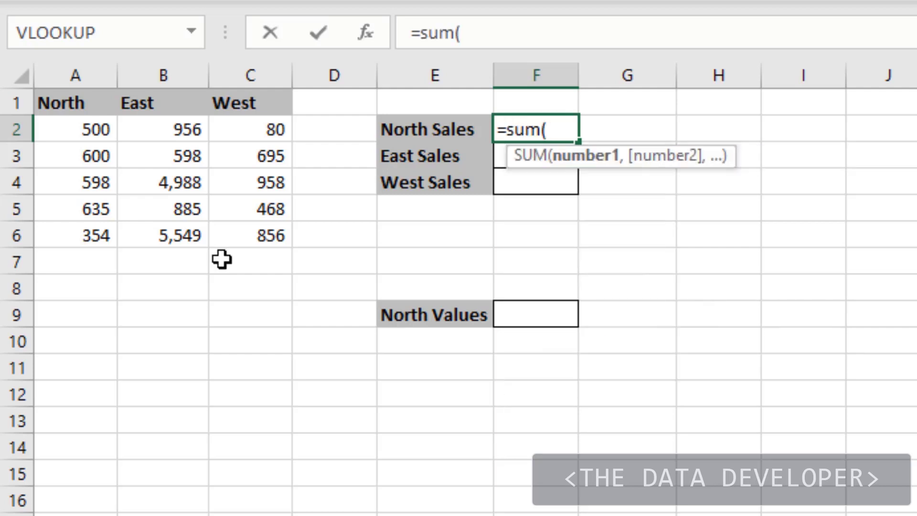
pyautogui.moveTo(95, 126); pyautogui.dragTo(103, 239)
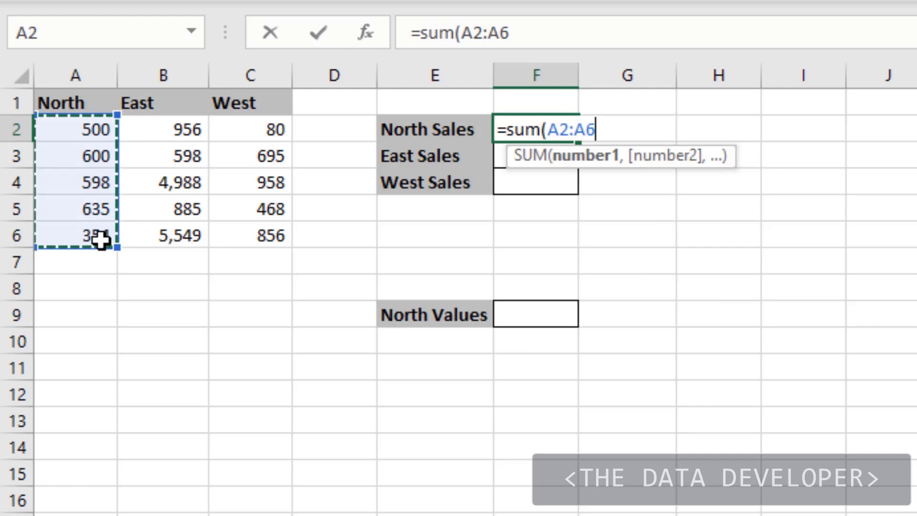
pyautogui.write(')')
pyautogui.press('Return')
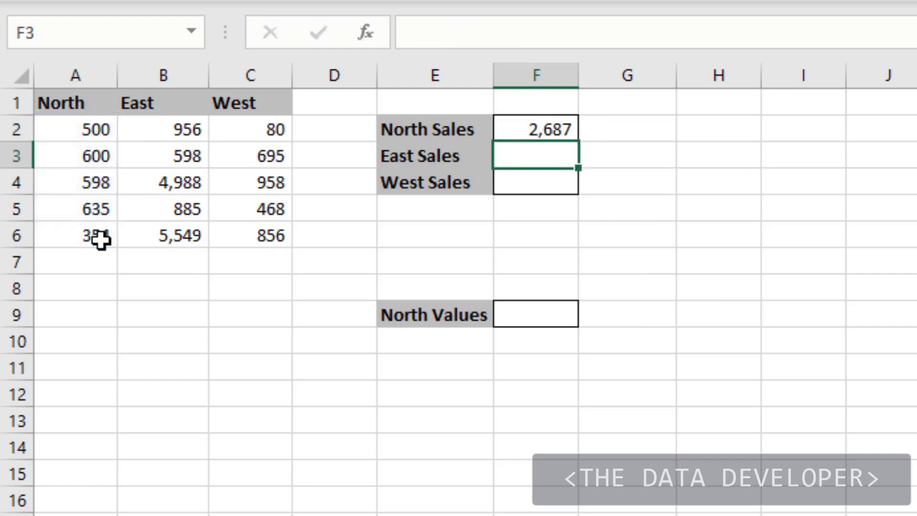
# Compare the North Sales formula with its source range, and clear the formula from F2.
pyautogui.click(545, 120)
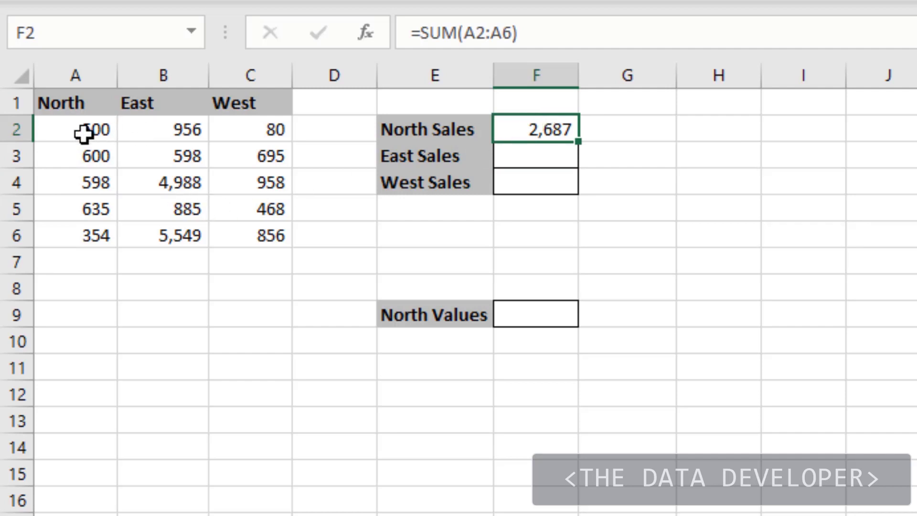
pyautogui.moveTo(84, 134); pyautogui.dragTo(93, 234)
pyautogui.click(696, 264)
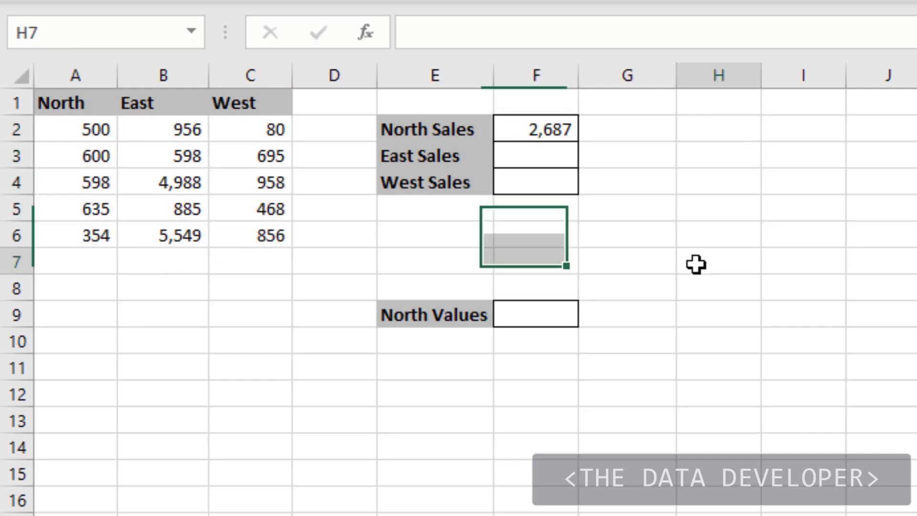
pyautogui.click(530, 121)
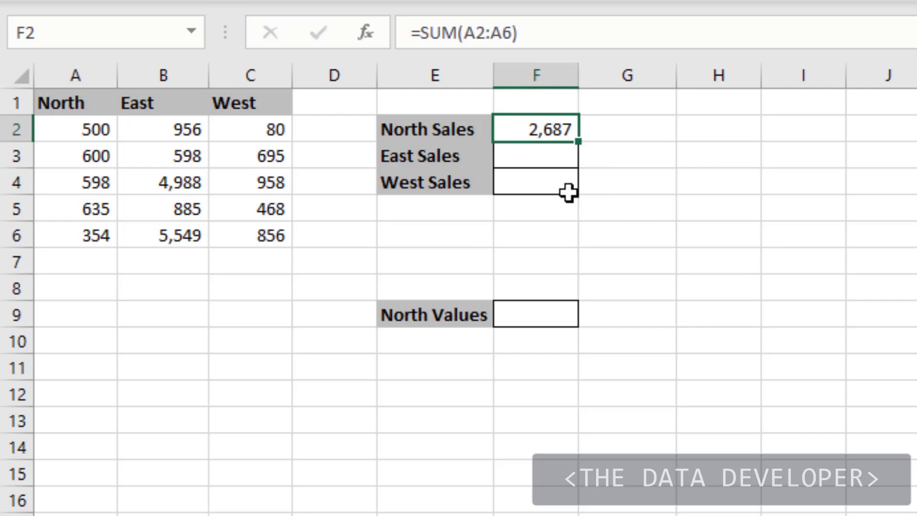
pyautogui.press('Delete')
pyautogui.click(202, 310)
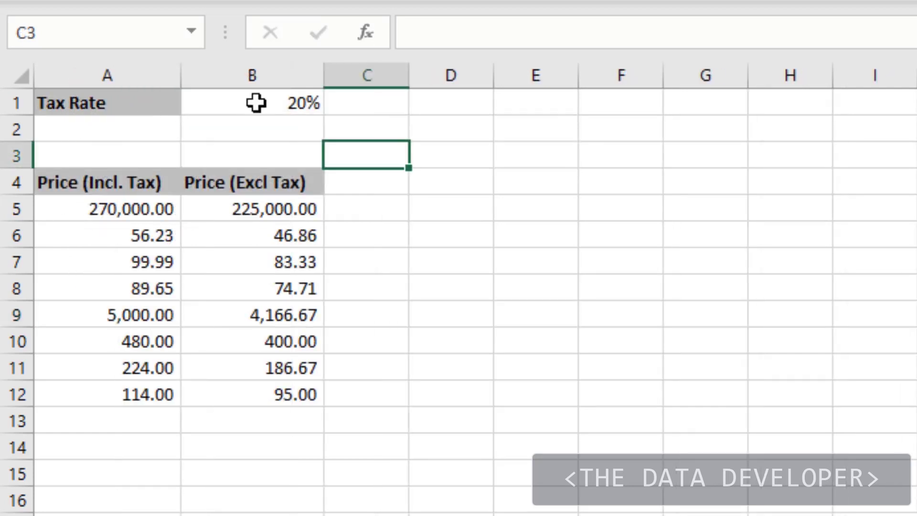
pyautogui.click(256, 102)
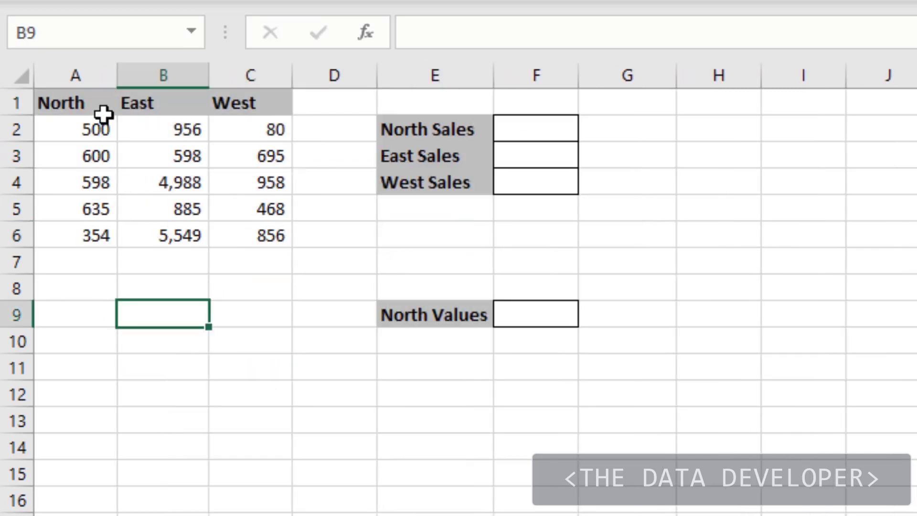
pyautogui.moveTo(95, 232); pyautogui.dragTo(83, 106)
pyautogui.click(160, 243)
pyautogui.moveTo(160, 243); pyautogui.dragTo(158, 102)
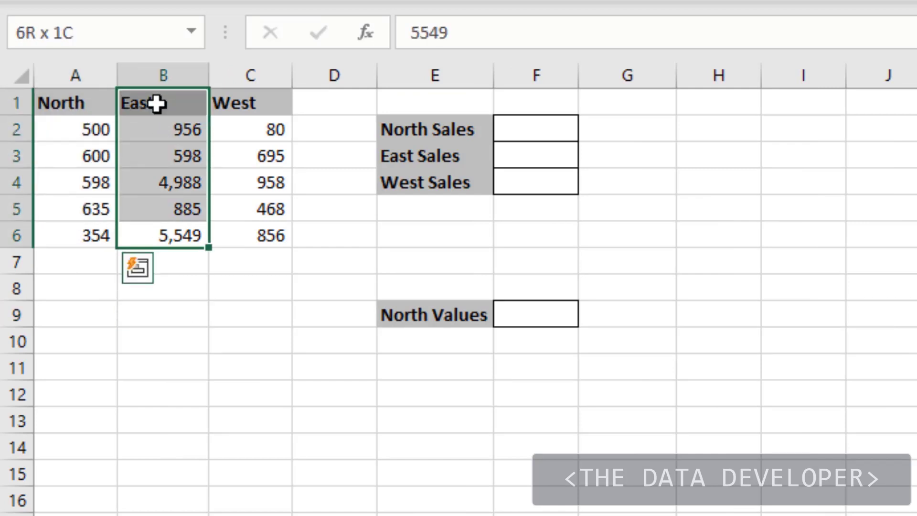
pyautogui.moveTo(258, 244); pyautogui.dragTo(246, 107)
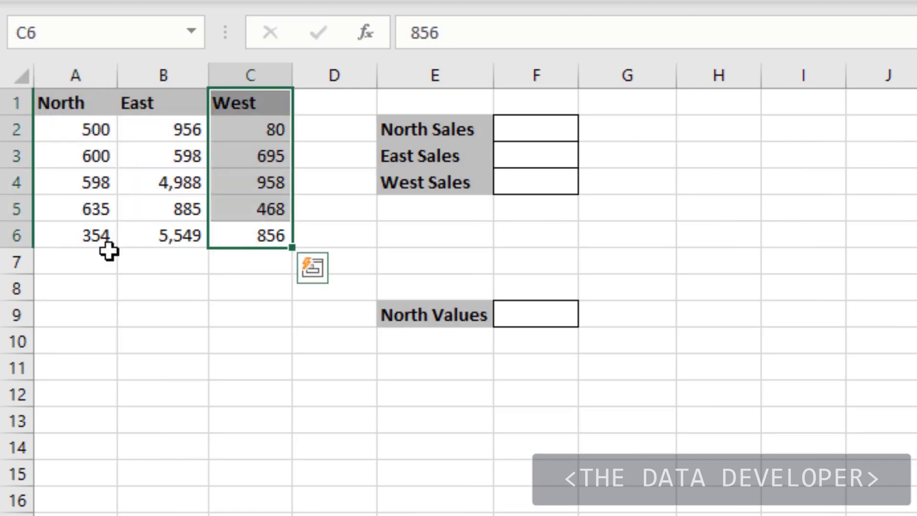
pyautogui.click(95, 260)
# Create a named range from A1:A6, taking the name North from the top row.
pyautogui.moveTo(98, 110); pyautogui.dragTo(89, 233)
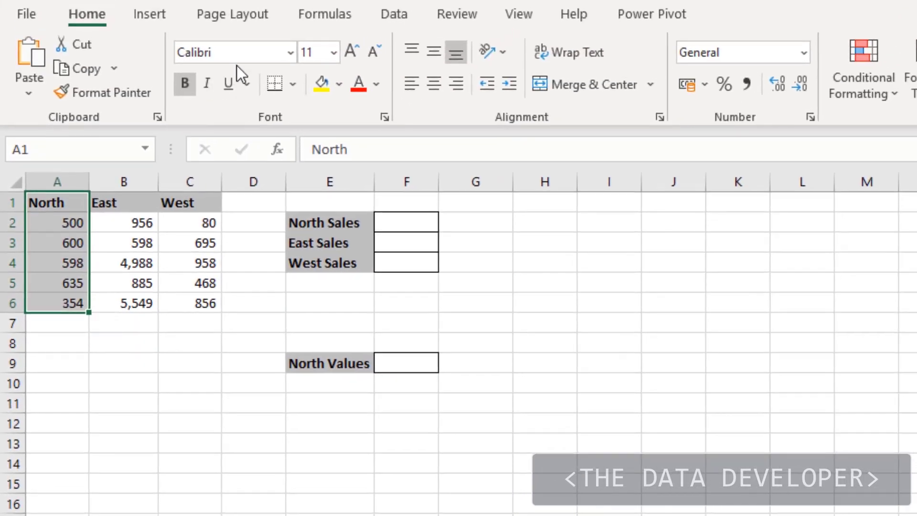
pyautogui.click(323, 16)
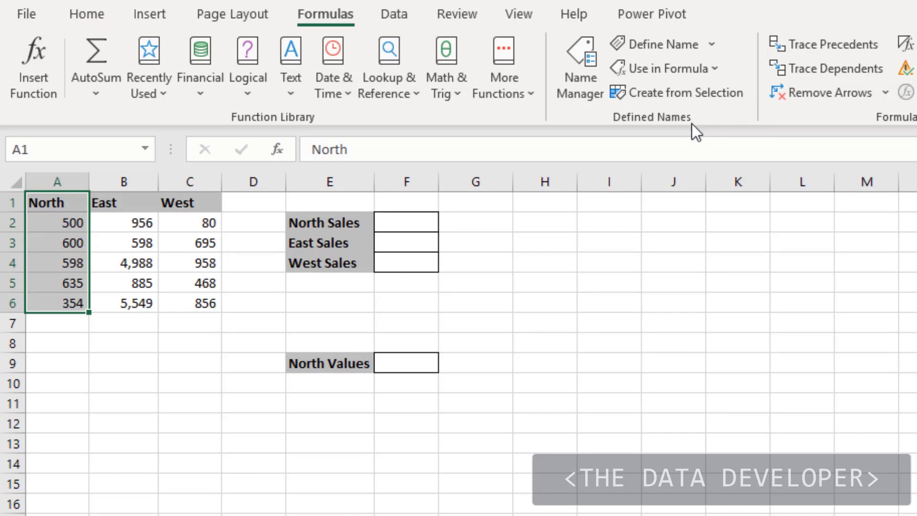
pyautogui.click(707, 94)
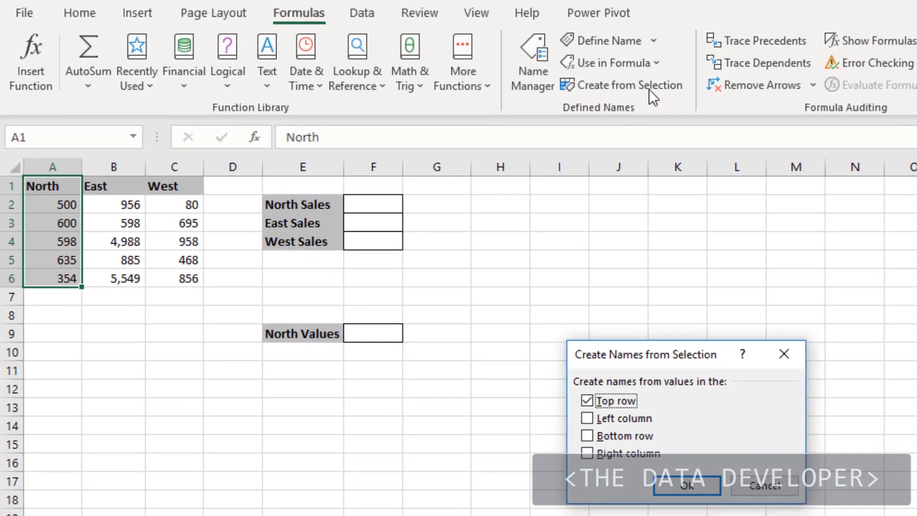
pyautogui.moveTo(620, 351); pyautogui.dragTo(503, 256)
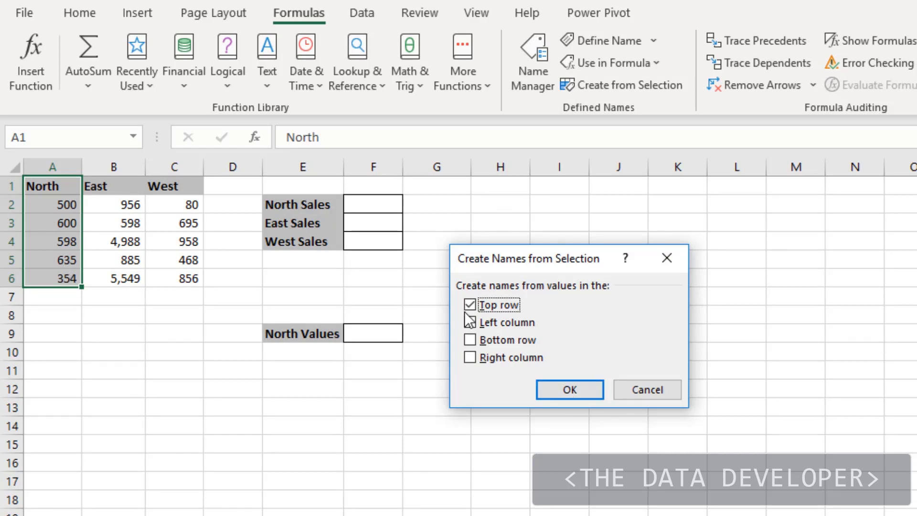
pyautogui.click(563, 393)
# Select the named range North to check which cells it covers.
pyautogui.click(496, 282)
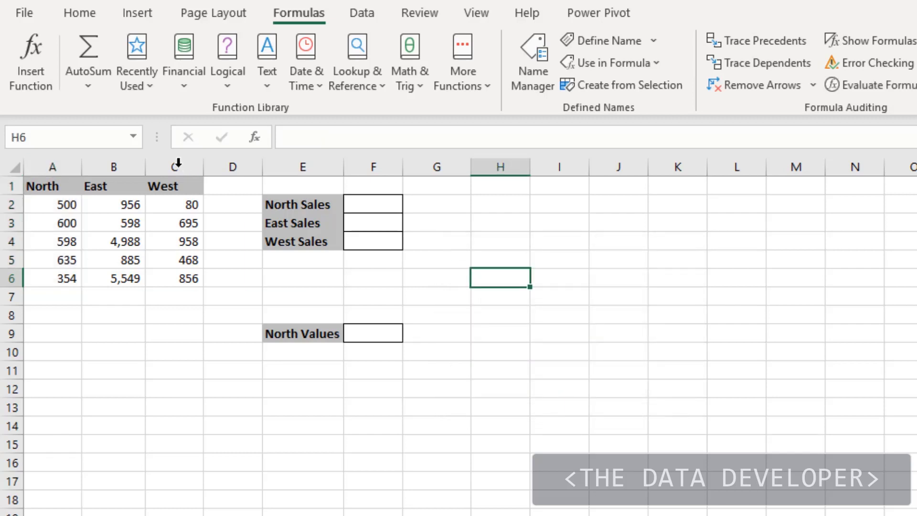
pyautogui.click(131, 136)
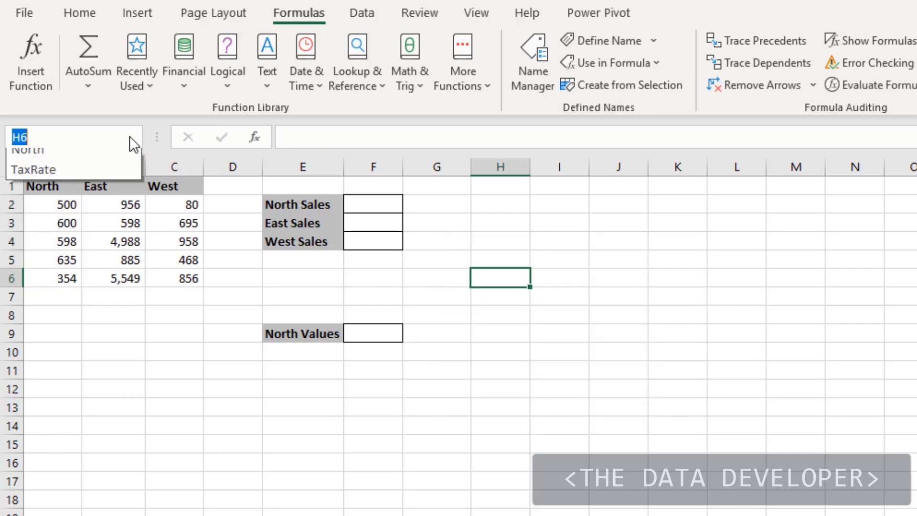
pyautogui.click(44, 164)
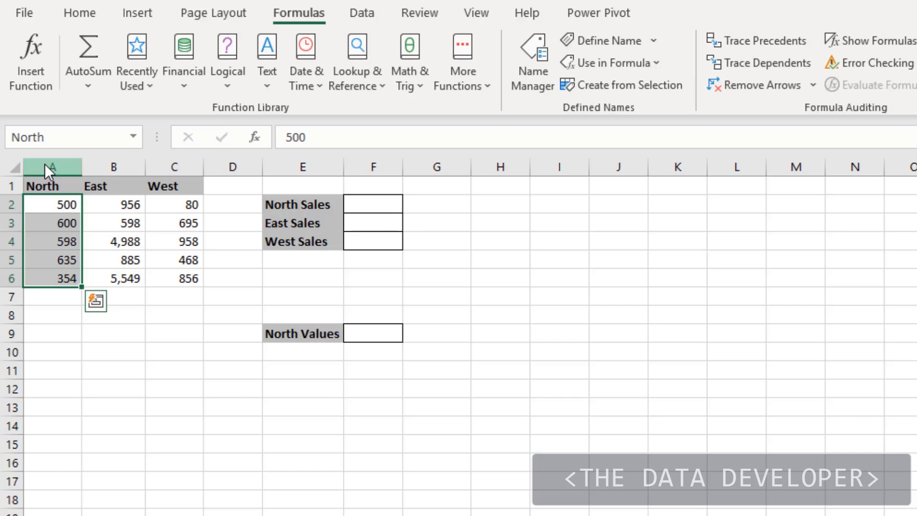
# Enter a SUM formula in F2 that totals the North sales by pasting in the named range North.
pyautogui.click(377, 205)
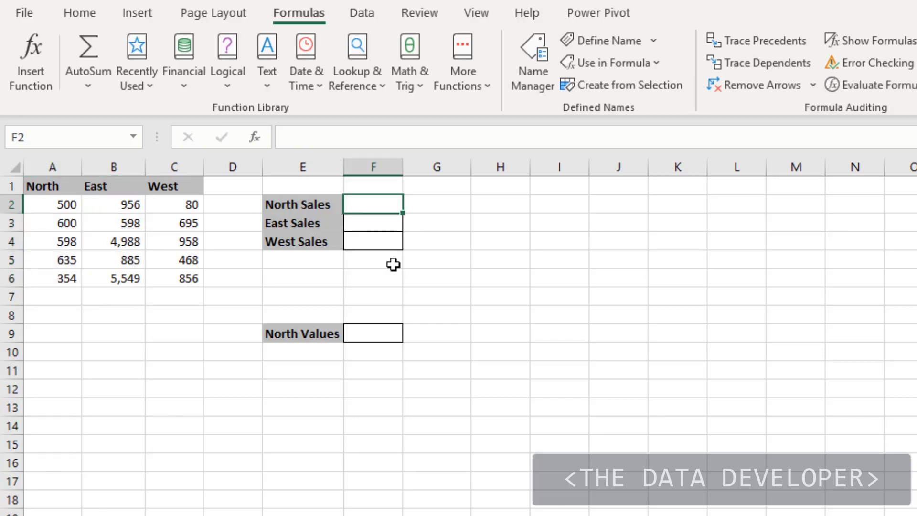
pyautogui.write('=sum')
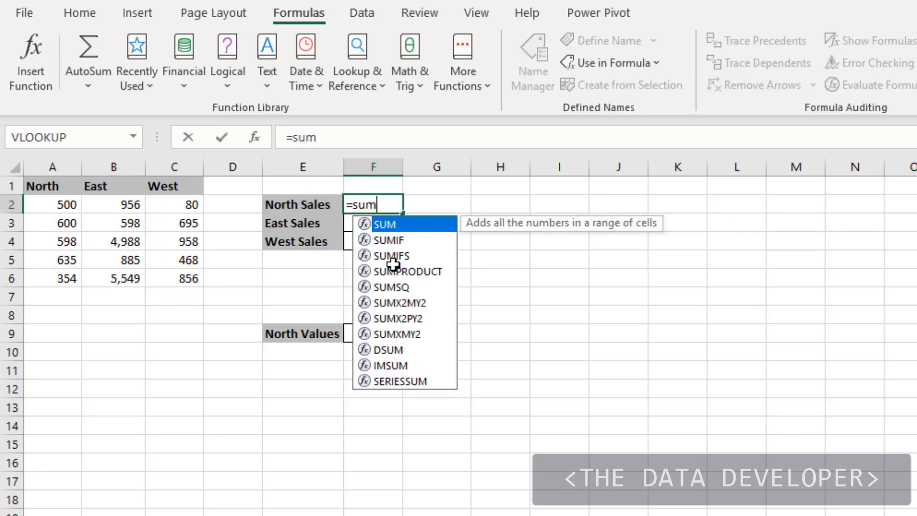
pyautogui.write('(')
pyautogui.press('F3')
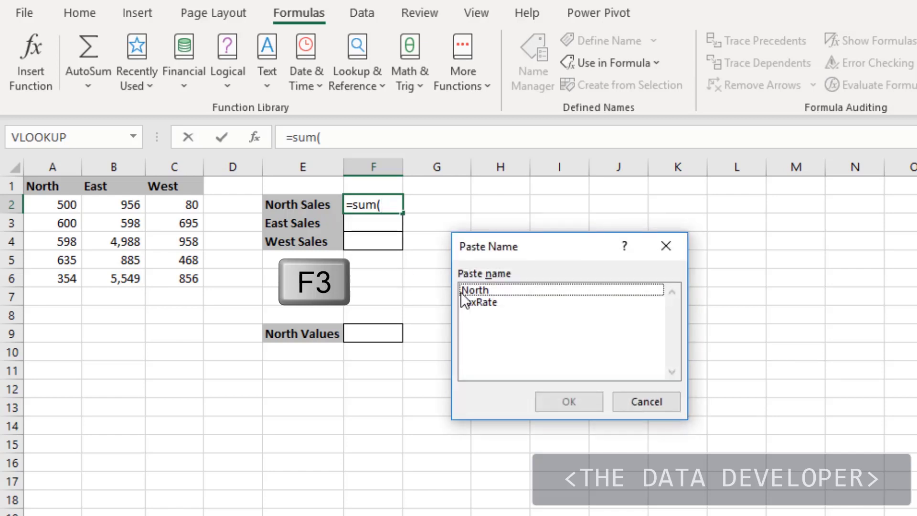
pyautogui.click(477, 288)
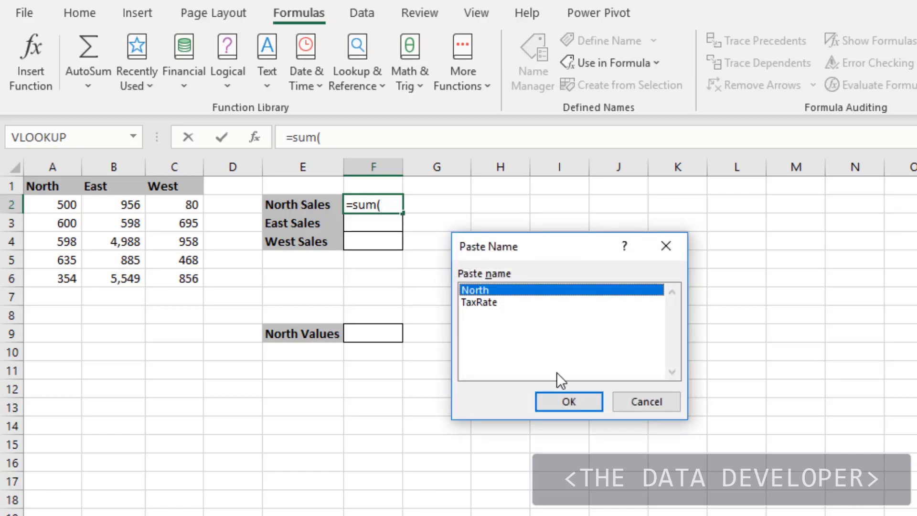
pyautogui.click(569, 402)
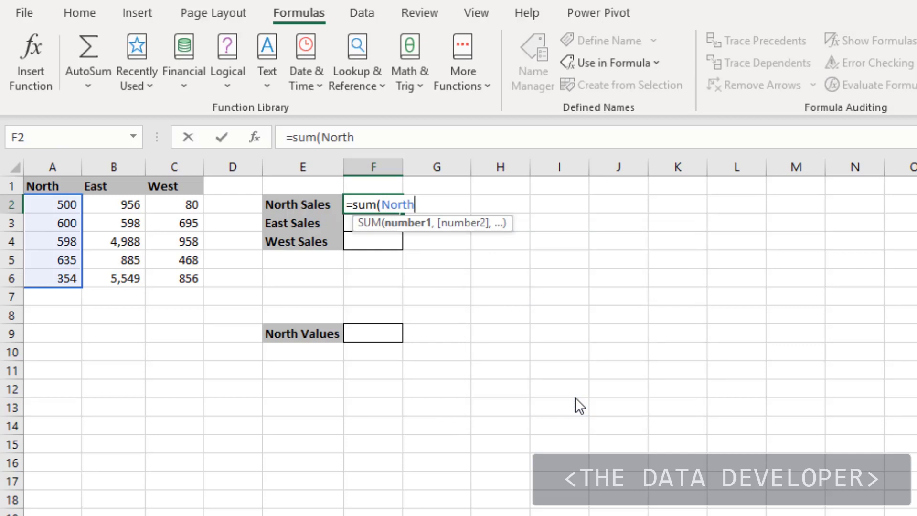
pyautogui.press('Return')
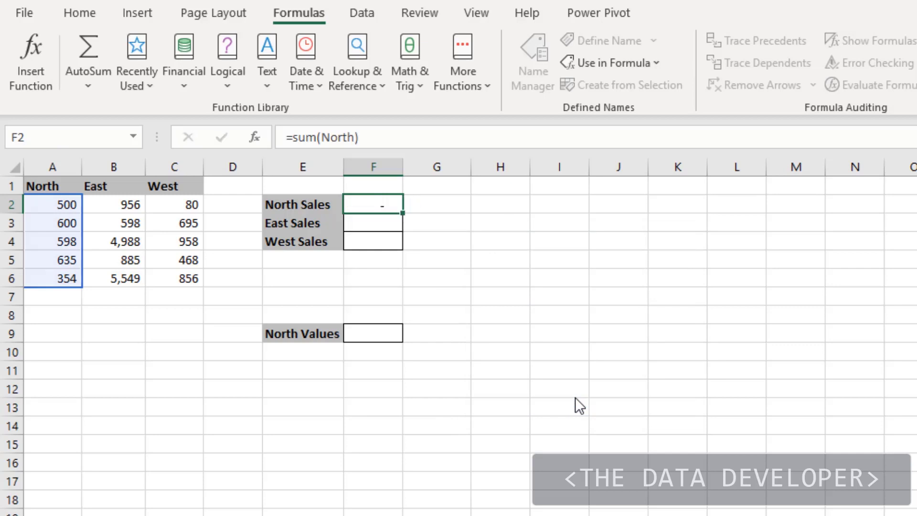
pyautogui.click(390, 203)
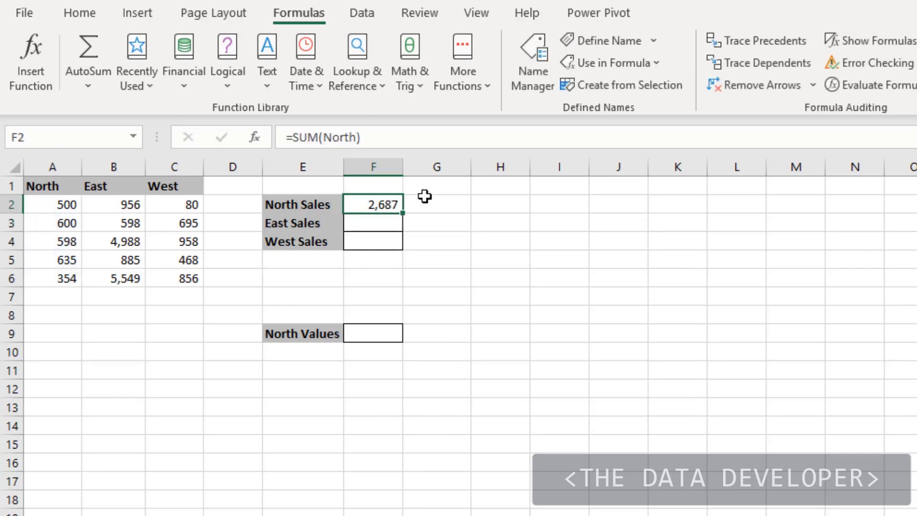
# Define the name East for the East sales values in B2:B6, with Workbook scope.
pyautogui.click(450, 243)
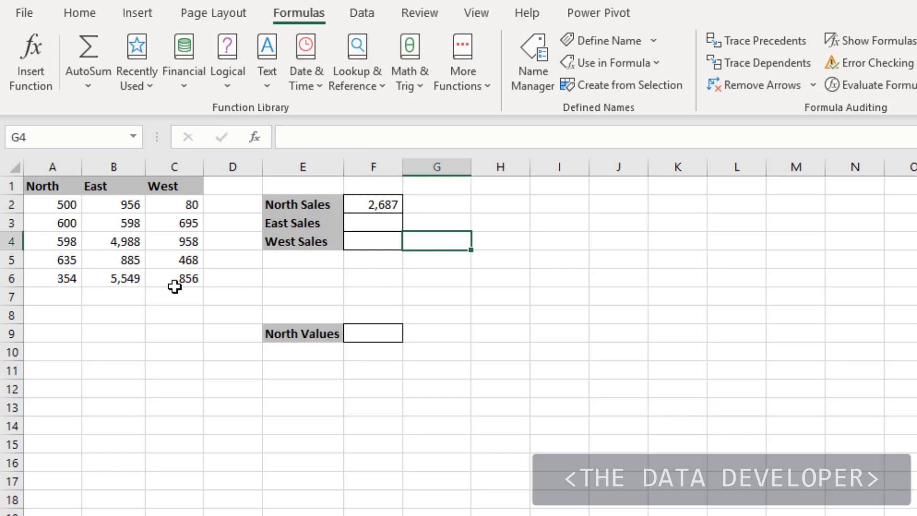
pyautogui.click(124, 304)
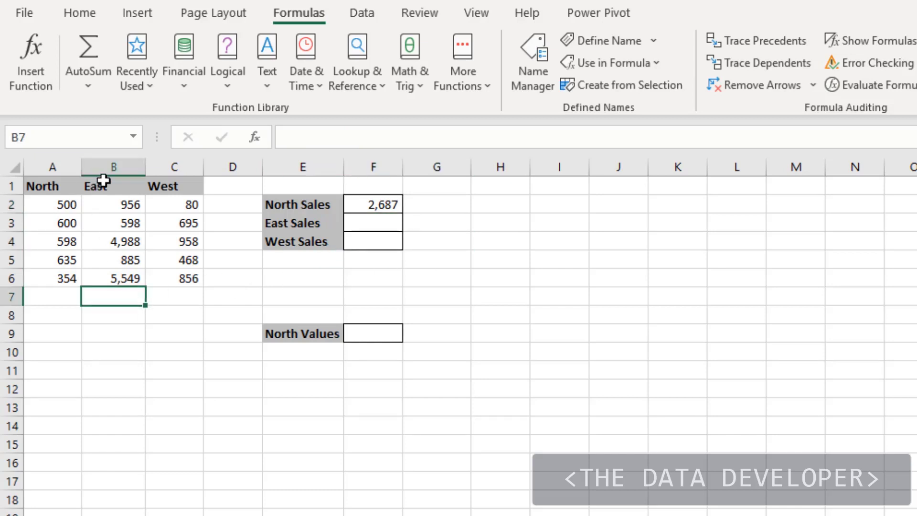
pyautogui.click(124, 201)
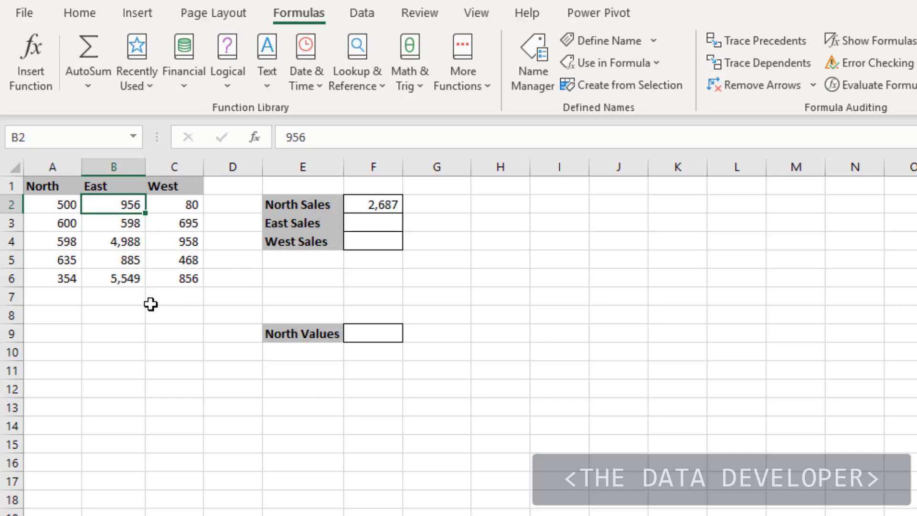
pyautogui.click(123, 312)
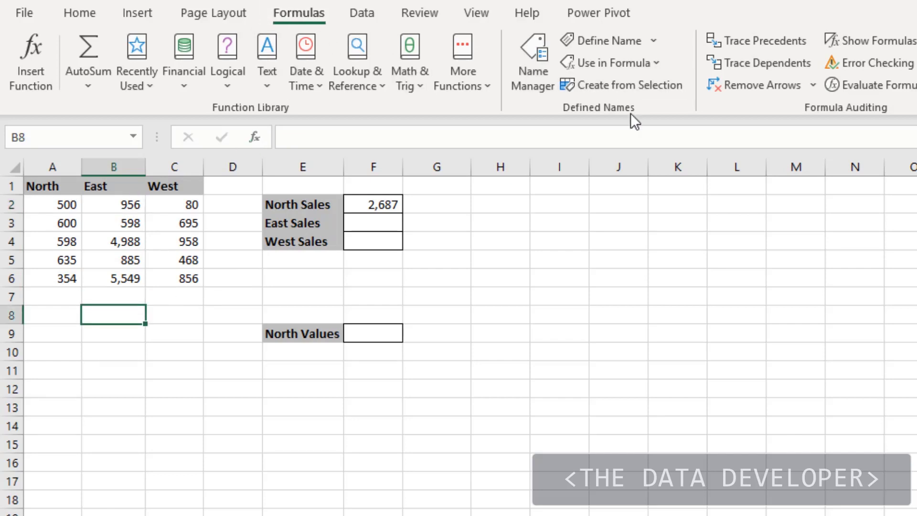
pyautogui.click(594, 38)
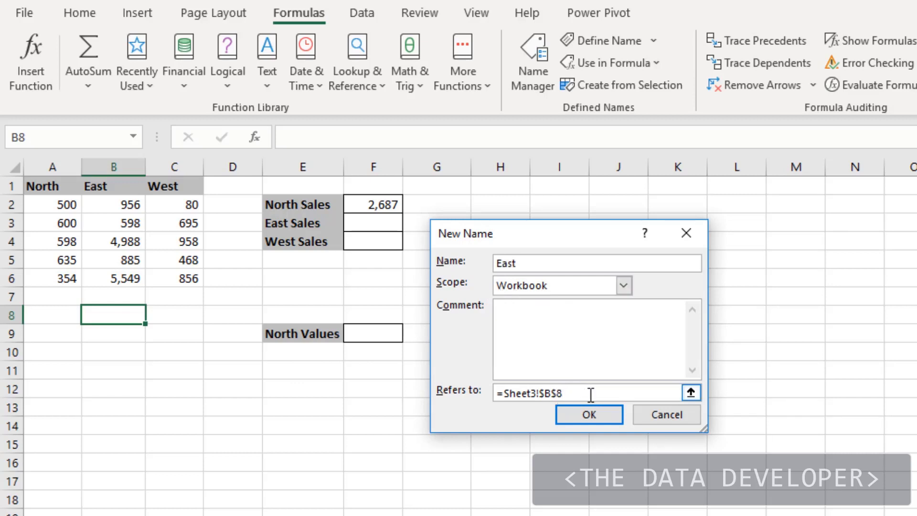
pyautogui.moveTo(589, 393); pyautogui.dragTo(485, 393)
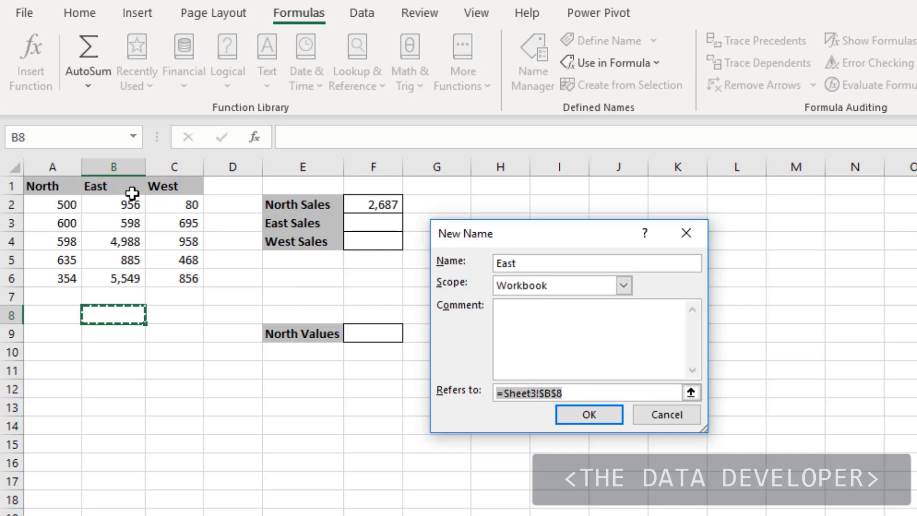
pyautogui.moveTo(129, 202); pyautogui.dragTo(119, 279)
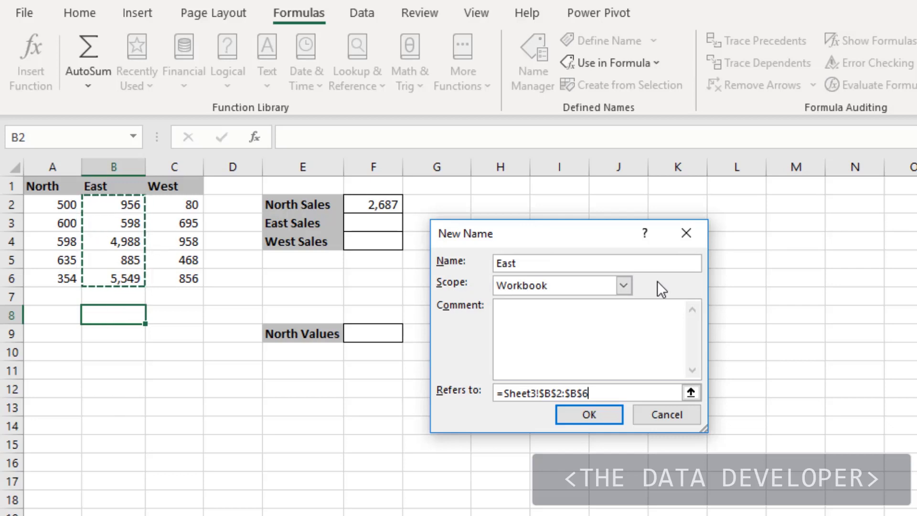
pyautogui.click(624, 286)
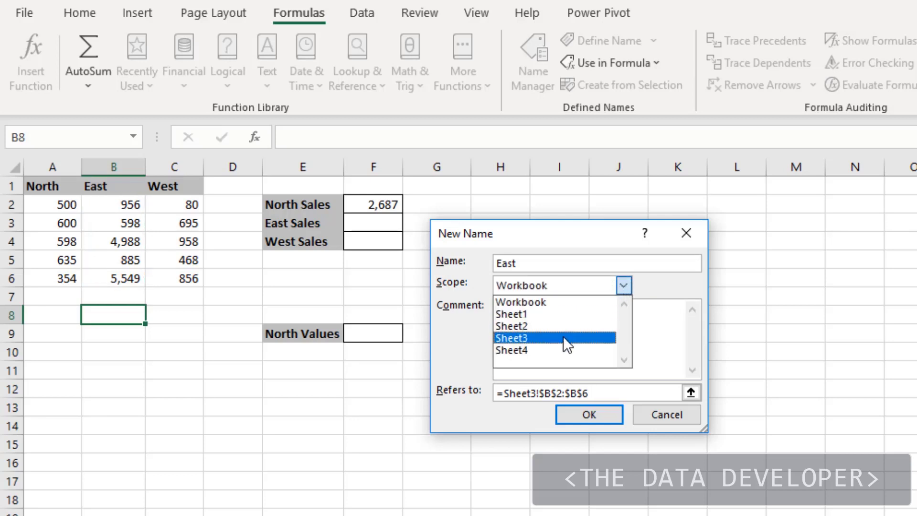
pyautogui.click(657, 278)
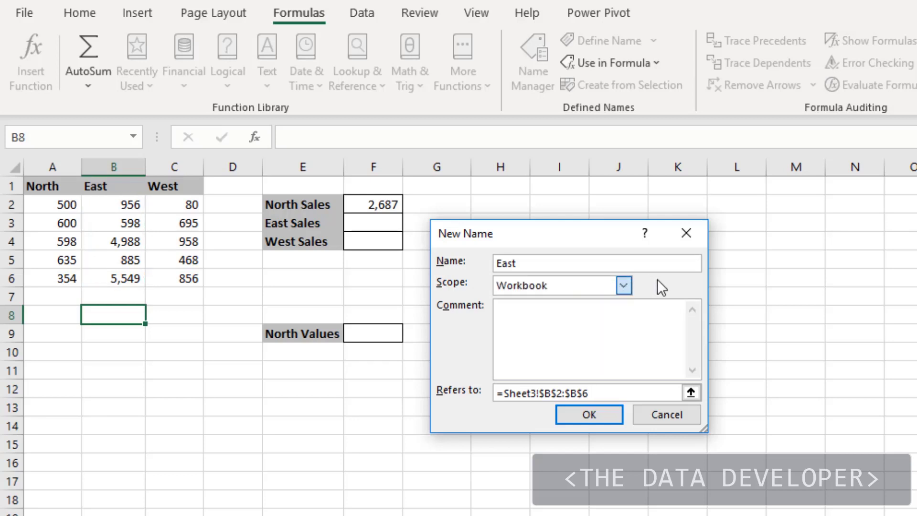
pyautogui.click(589, 414)
# Enter a SUM formula in F3 that totals the East sales by pasting in the named range East.
pyautogui.click(390, 225)
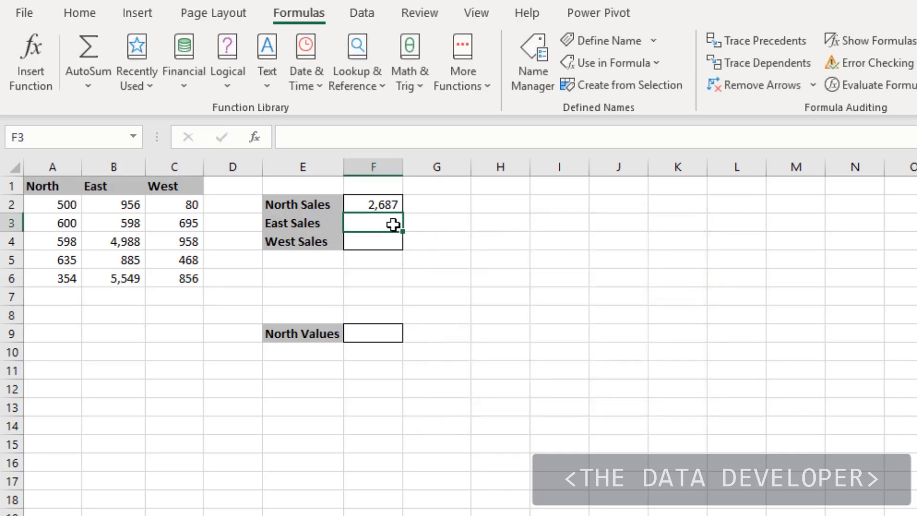
pyautogui.write('=sum')
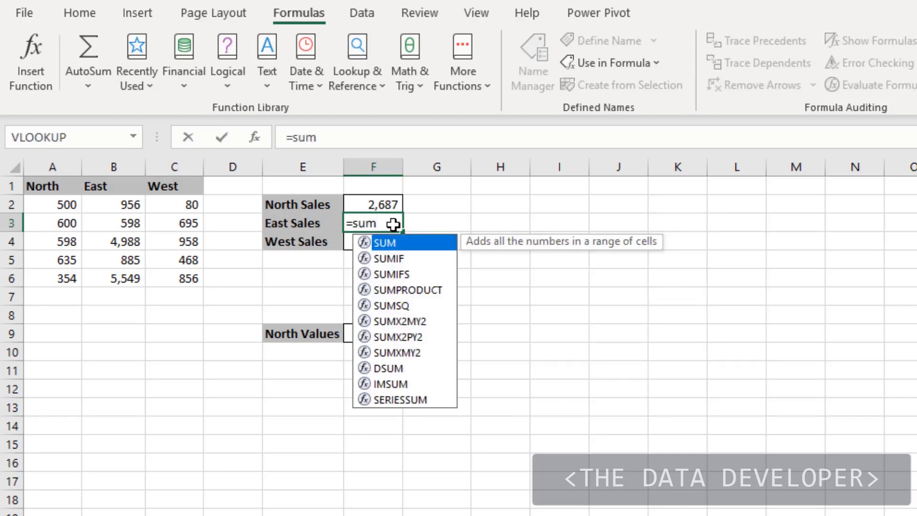
pyautogui.write('(')
pyautogui.press('F3')
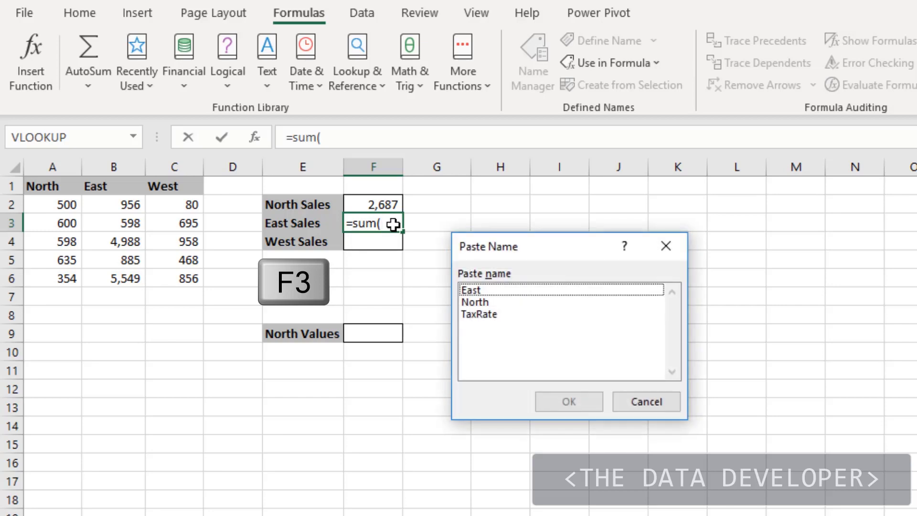
pyautogui.click(471, 290)
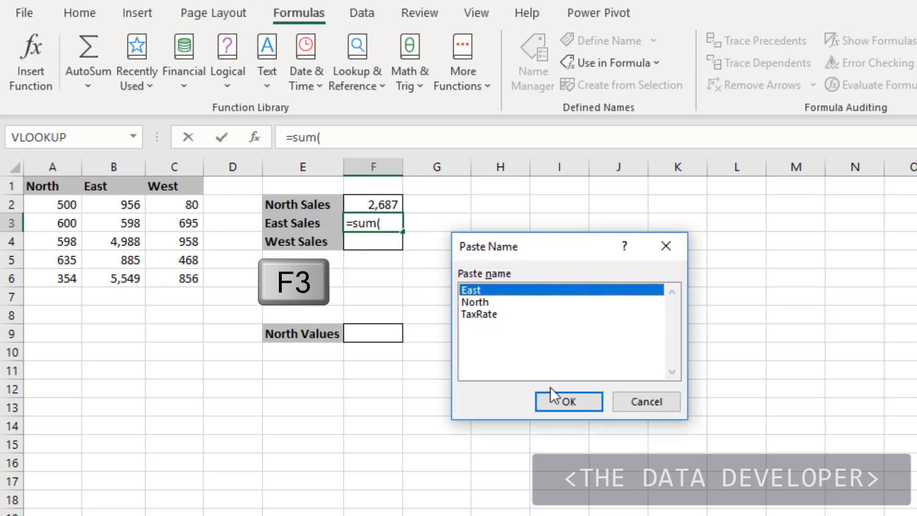
pyautogui.click(558, 401)
pyautogui.press('Return')
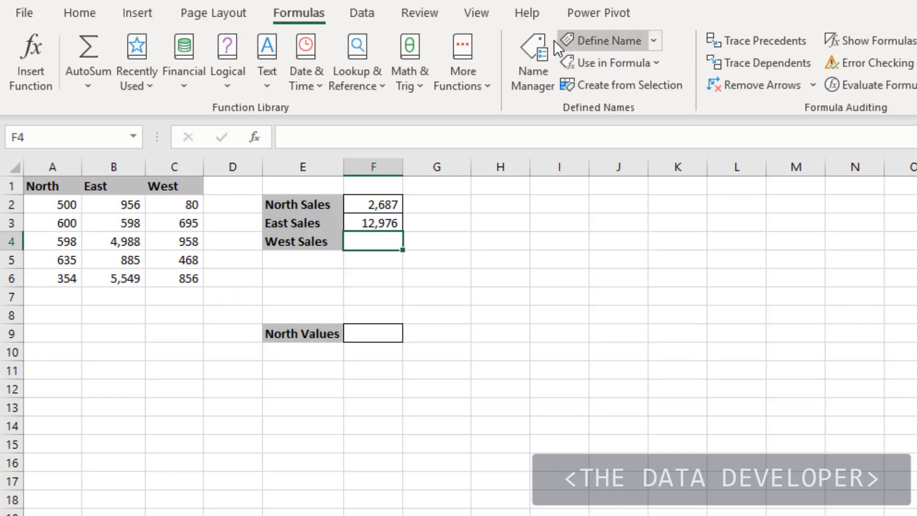
# Through the Name Manager, create the name West with Workbook scope, referring to the West sales values in C2:C6.
pyautogui.click(540, 85)
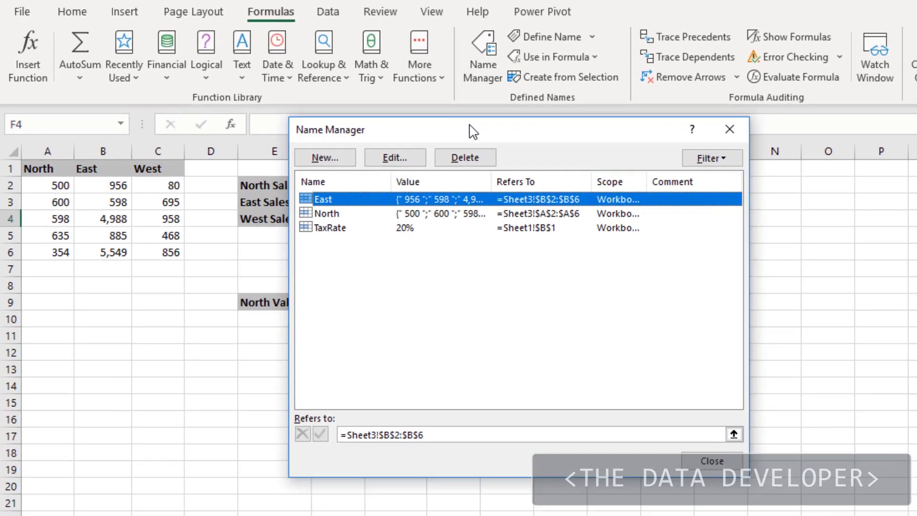
pyautogui.moveTo(473, 131); pyautogui.dragTo(678, 149)
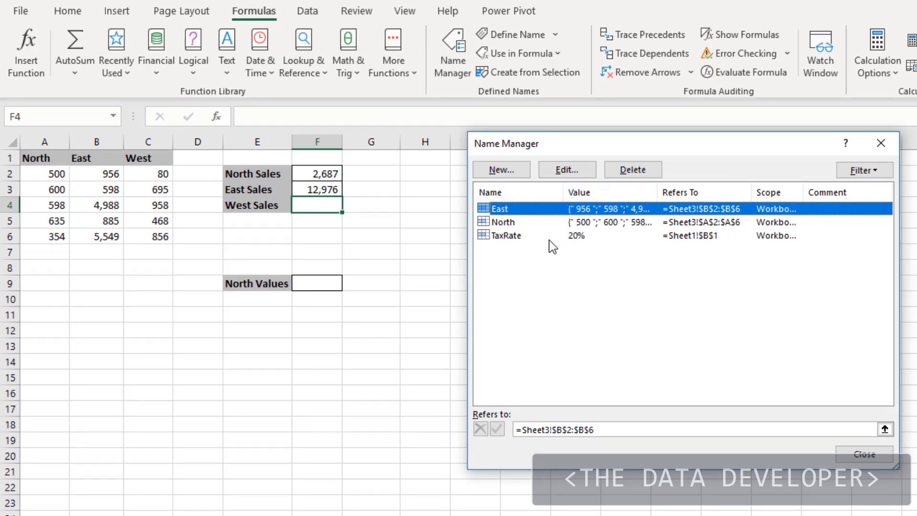
pyautogui.click(510, 173)
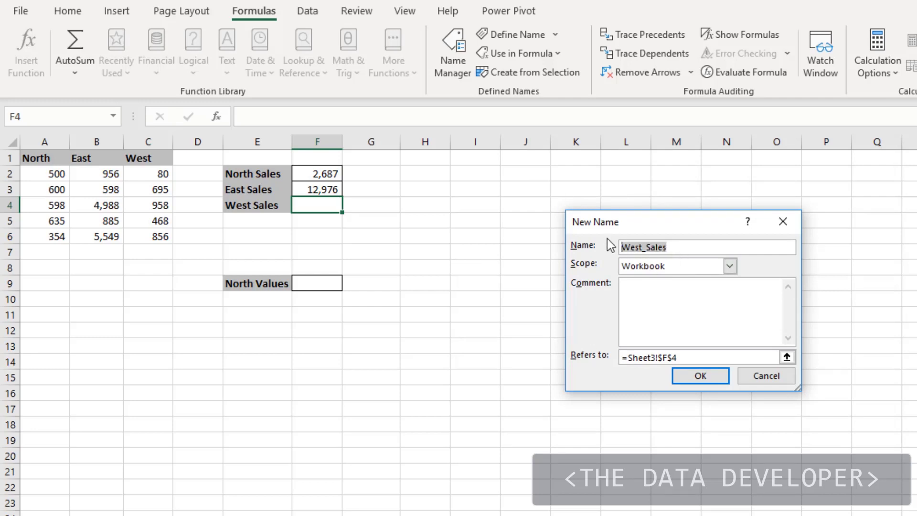
pyautogui.write('West')
pyautogui.click(688, 358)
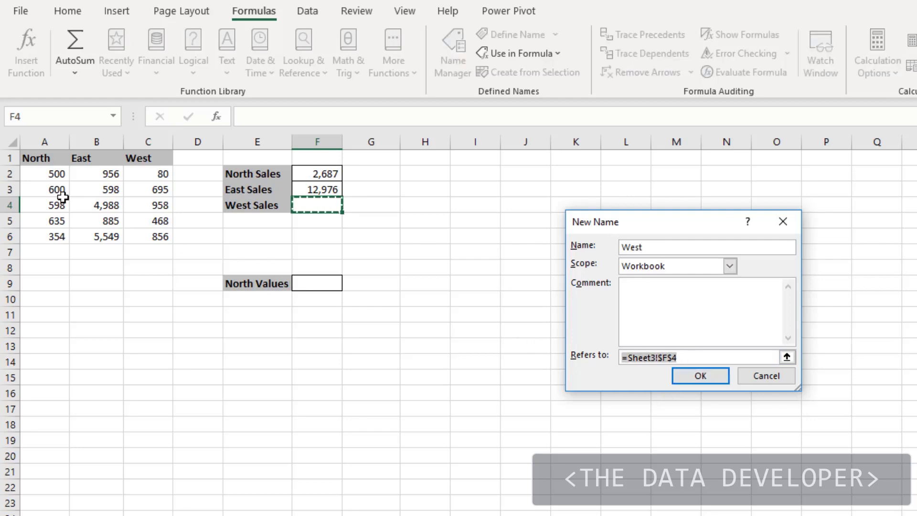
pyautogui.moveTo(137, 179); pyautogui.dragTo(159, 237)
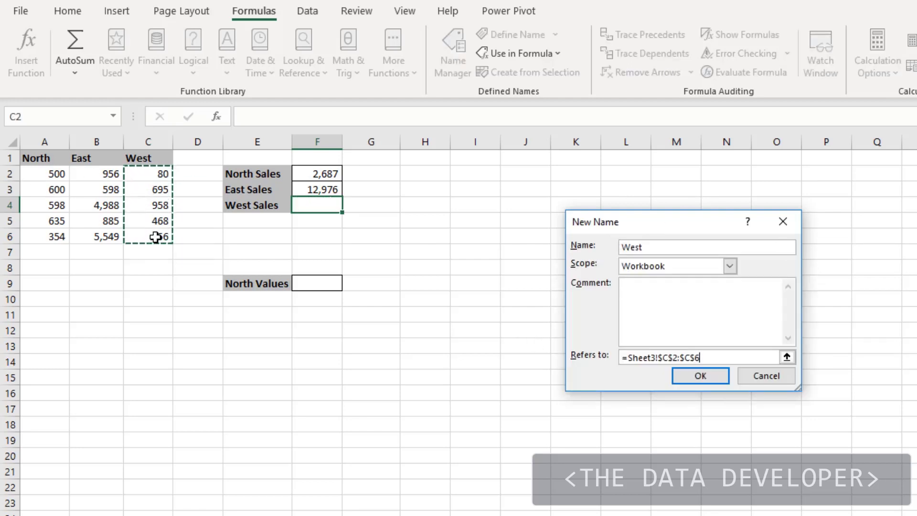
pyautogui.click(709, 381)
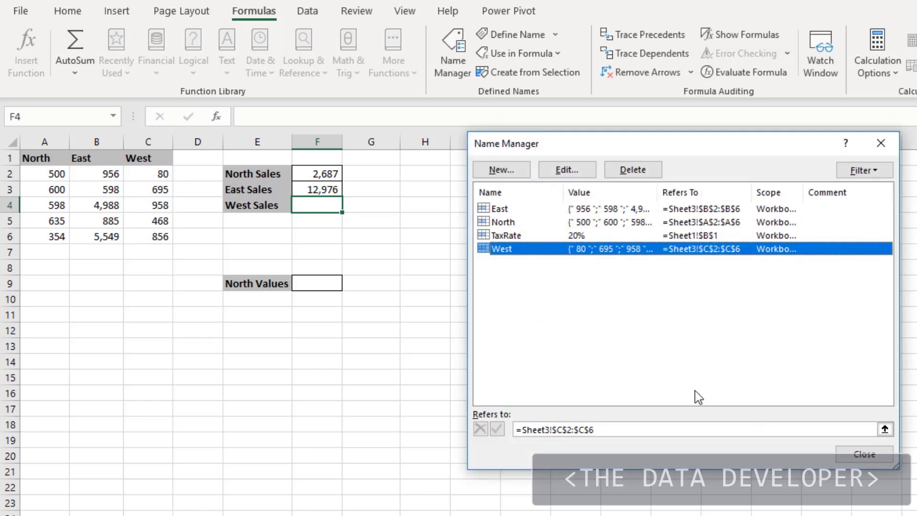
pyautogui.click(880, 143)
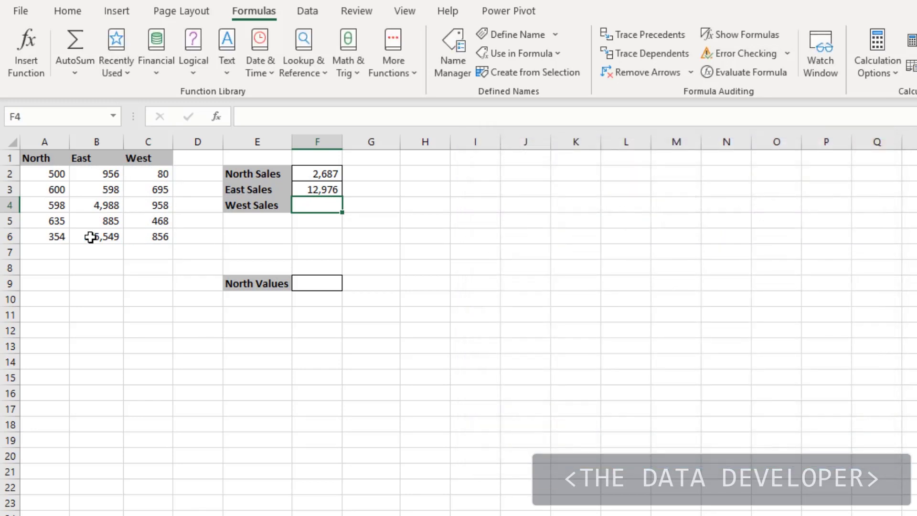
# Review the list of names defined in the workbook without jumping to any of them.
pyautogui.click(120, 281)
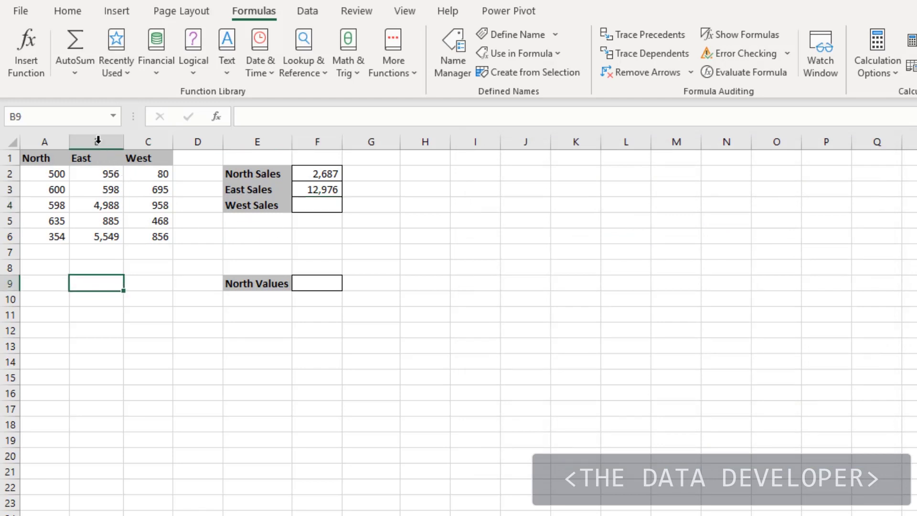
pyautogui.click(112, 118)
pyautogui.click(112, 119)
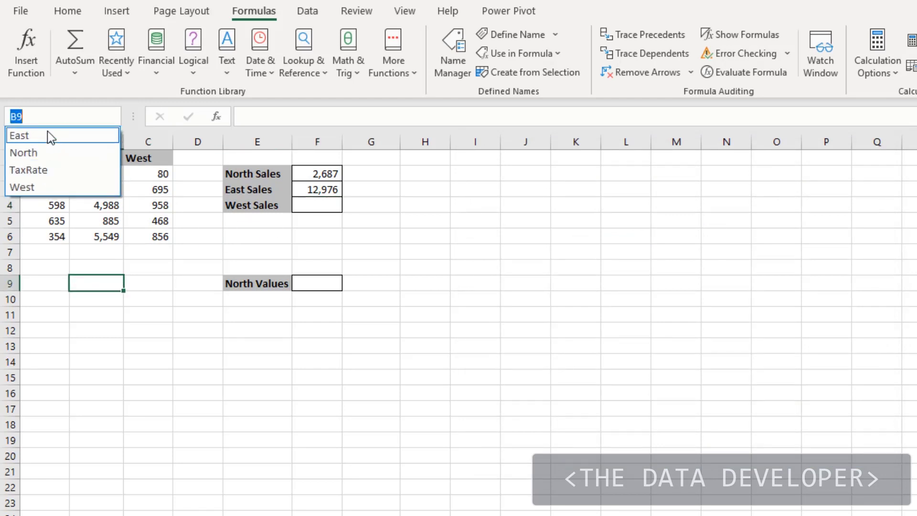
pyautogui.click(506, 237)
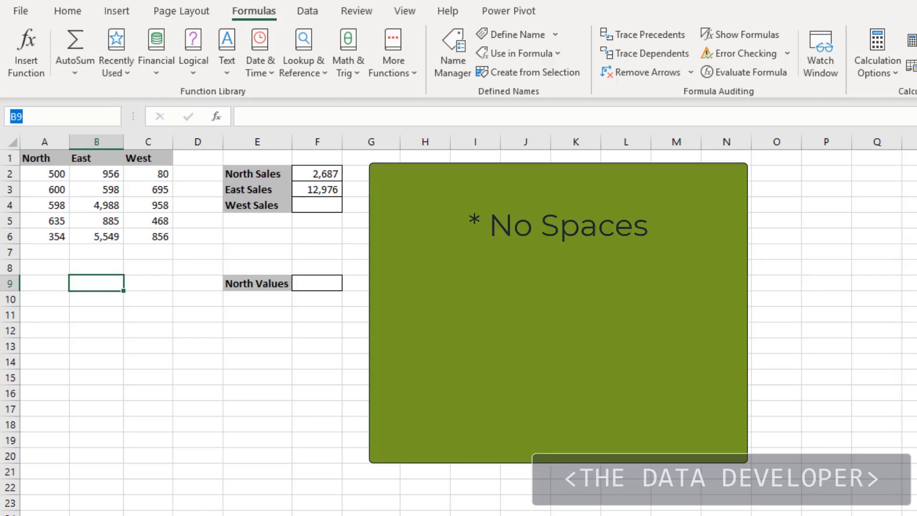
pyautogui.click(107, 122)
pyautogui.click(215, 253)
pyautogui.click(117, 119)
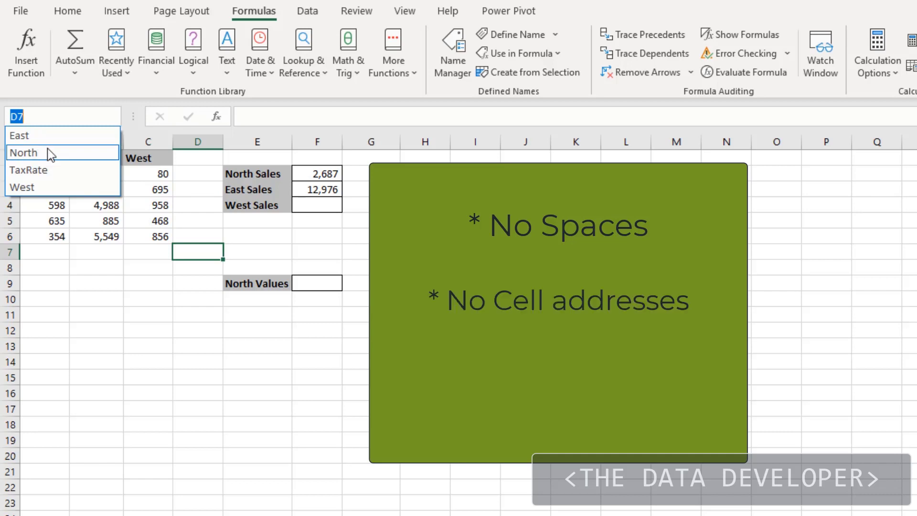
pyautogui.press('Escape')
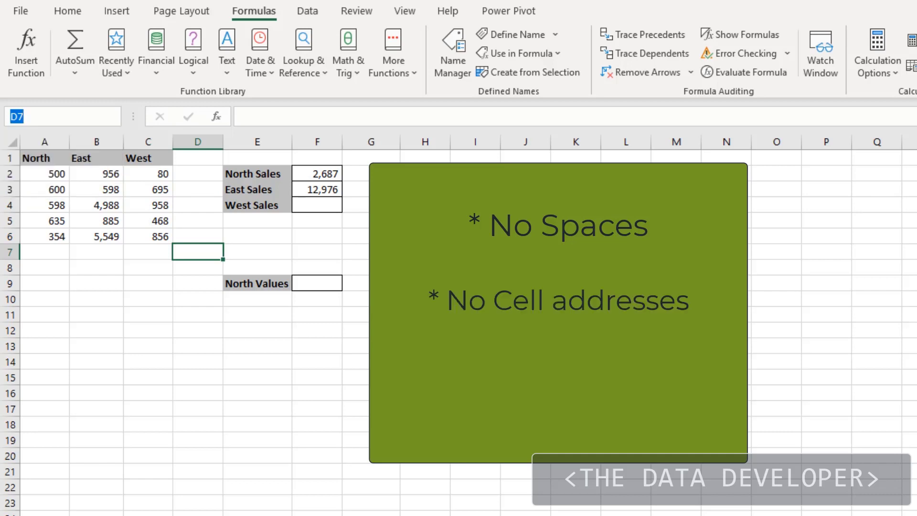
pyautogui.click(475, 268)
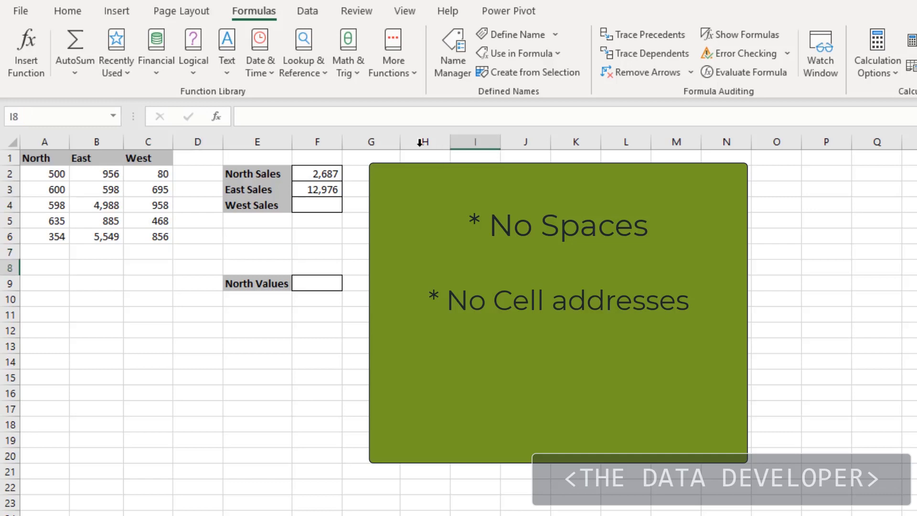
pyautogui.click(207, 247)
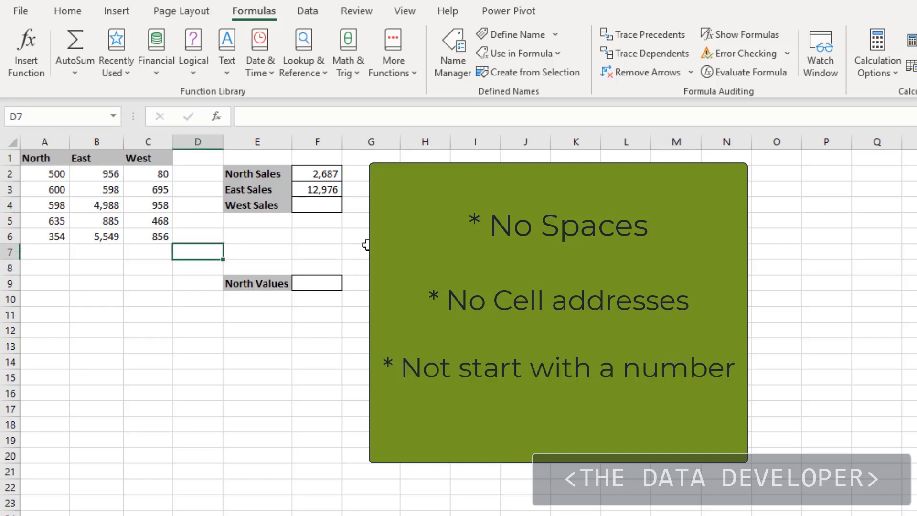
pyautogui.click(113, 117)
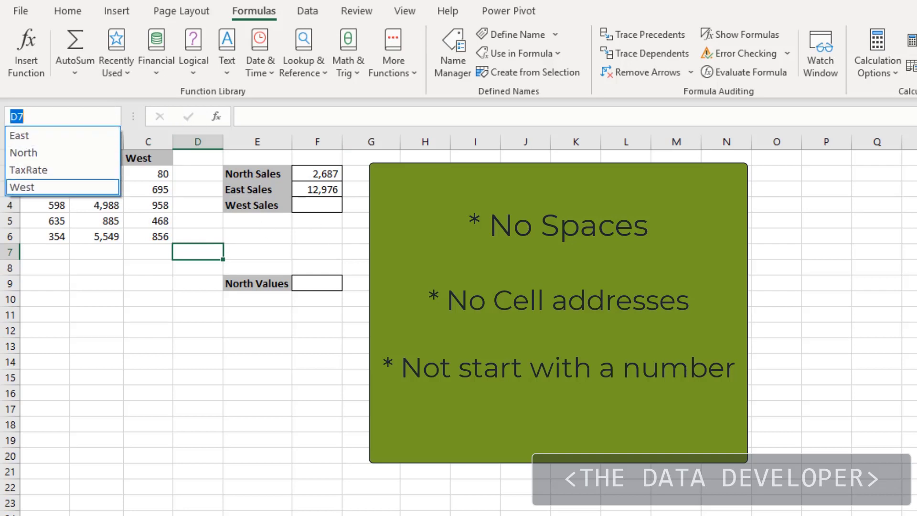
pyautogui.click(350, 240)
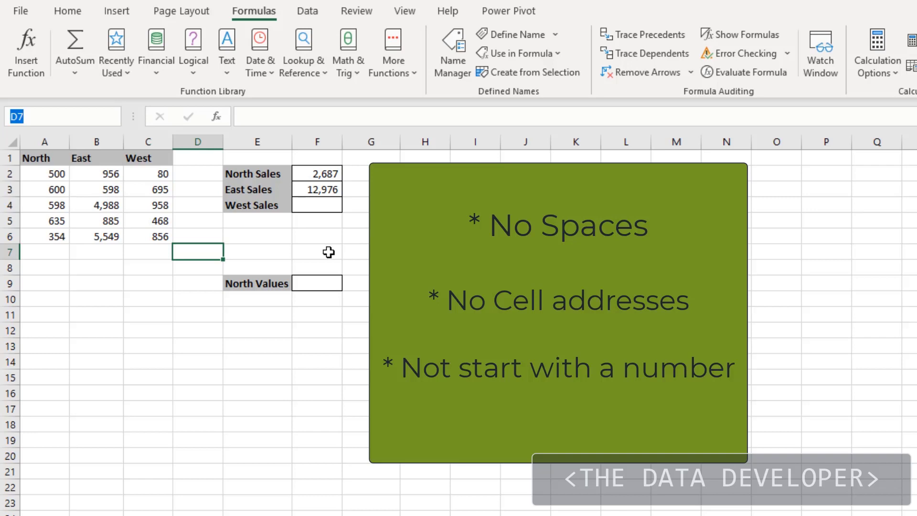
pyautogui.click(329, 249)
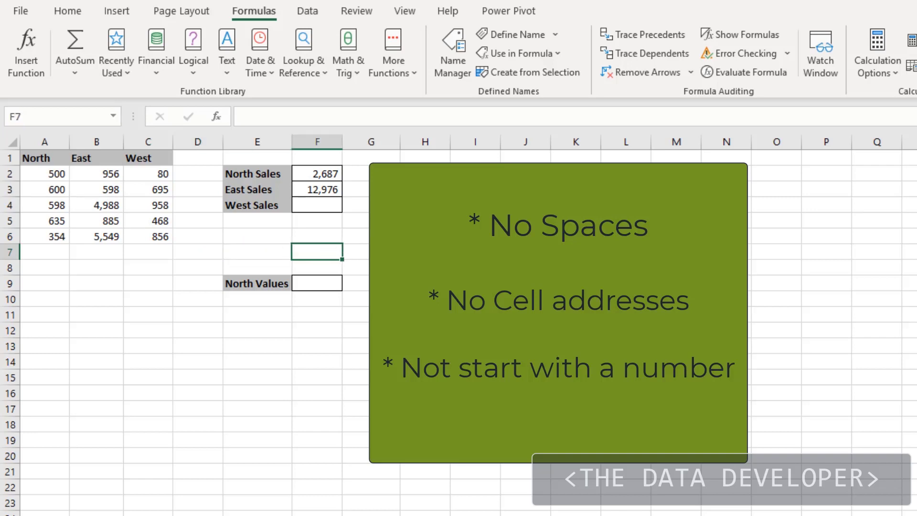
pyautogui.click(375, 310)
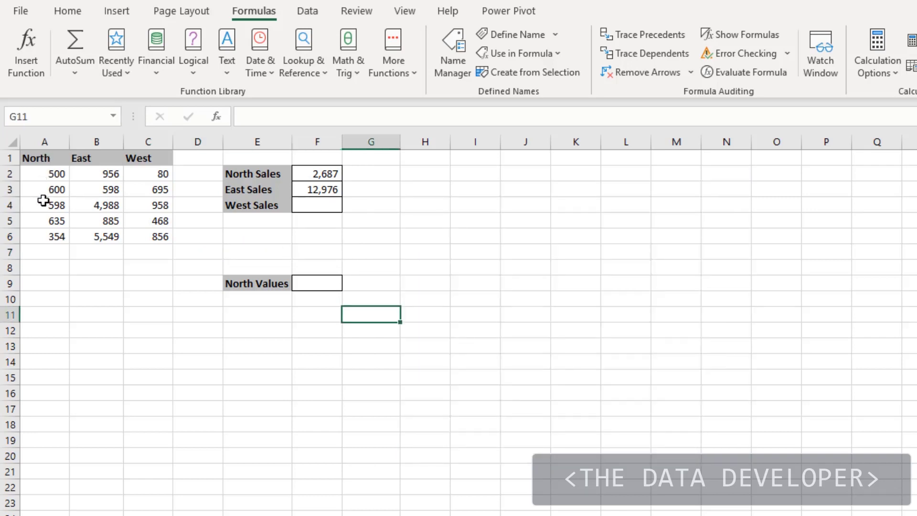
# Enter a SUM formula in F4 that totals the West sales by pasting in the named range West.
pyautogui.click(312, 204)
pyautogui.write('=')
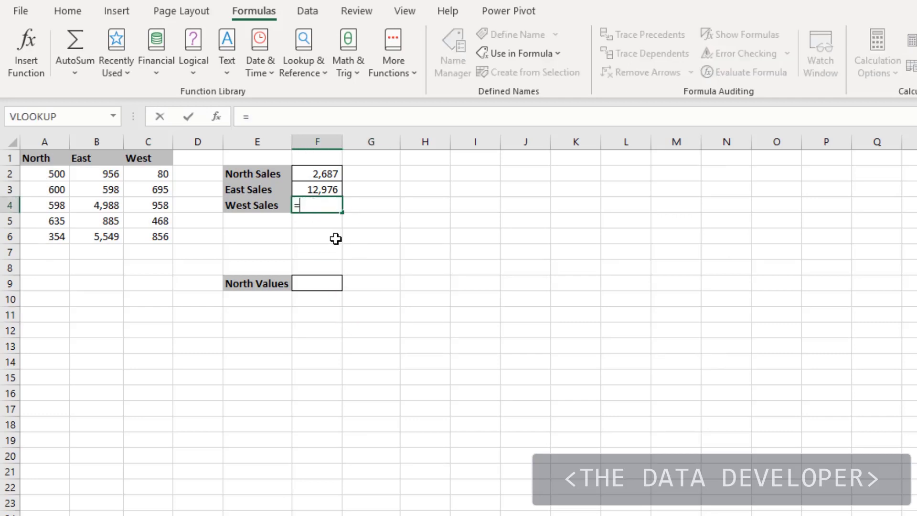
pyautogui.write('sum(')
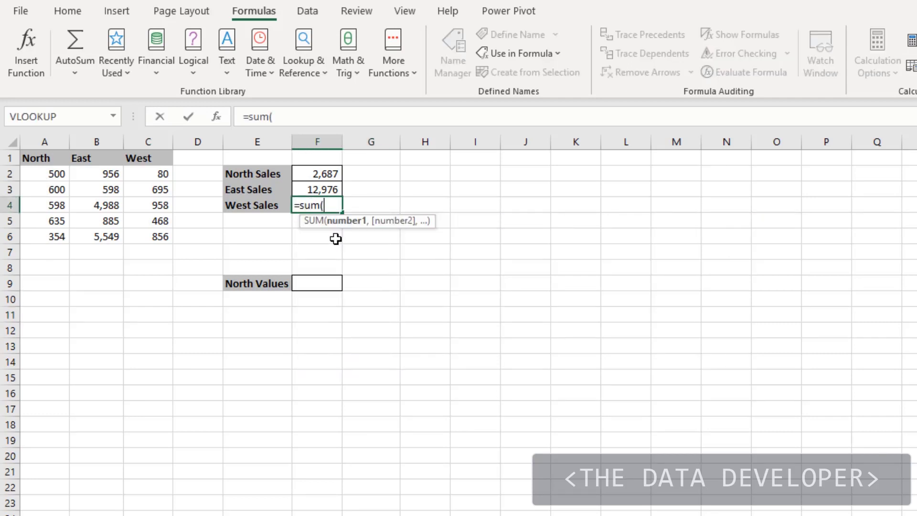
pyautogui.press('F3')
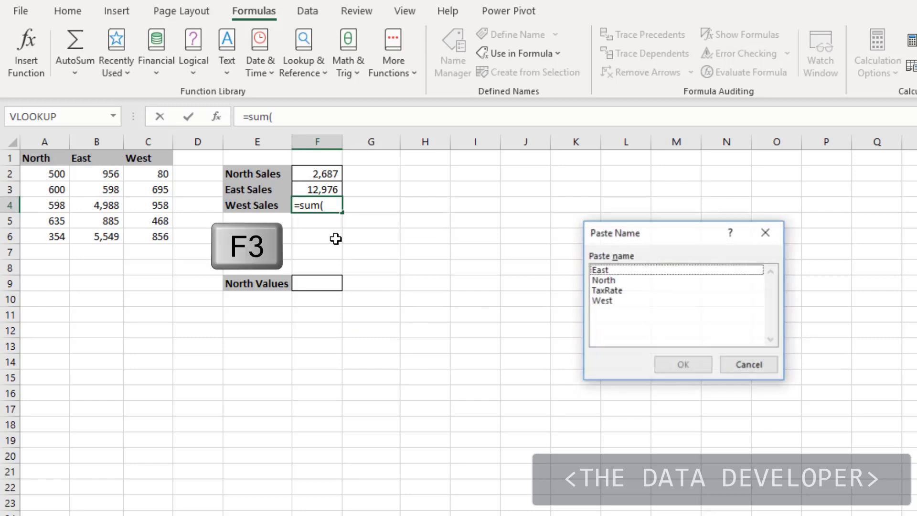
pyautogui.click(603, 300)
pyautogui.click(683, 364)
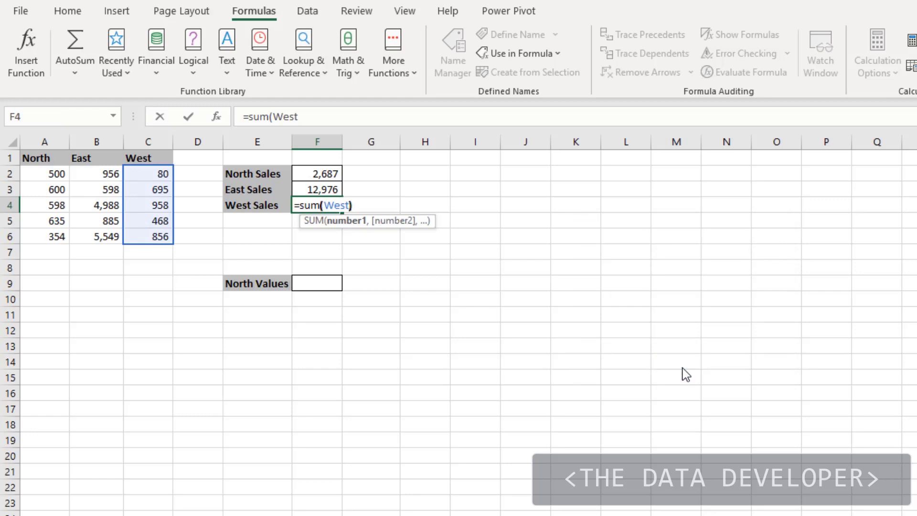
pyautogui.write(')')
pyautogui.press('Return')
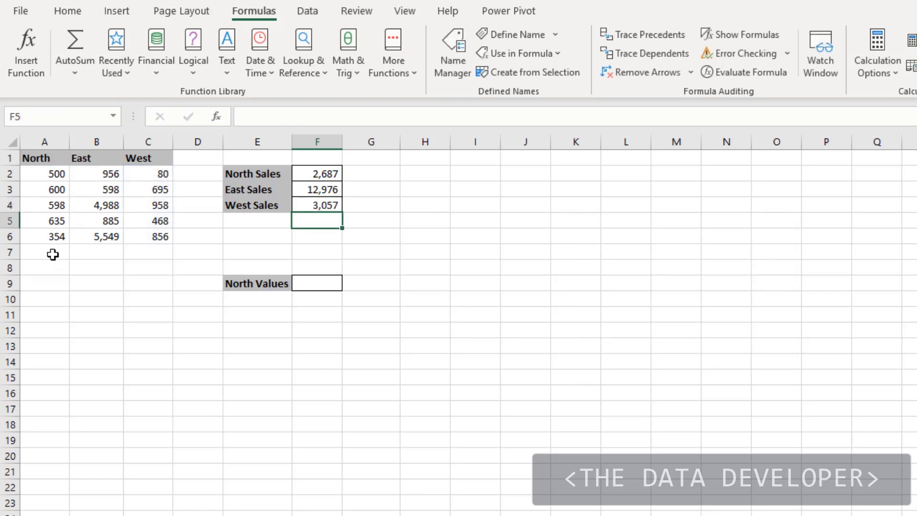
# Fill the cells A7:C10 below the sales data with the formula =RANDBETWEEN(250,2569) in one go.
pyautogui.moveTo(52, 254); pyautogui.dragTo(146, 293)
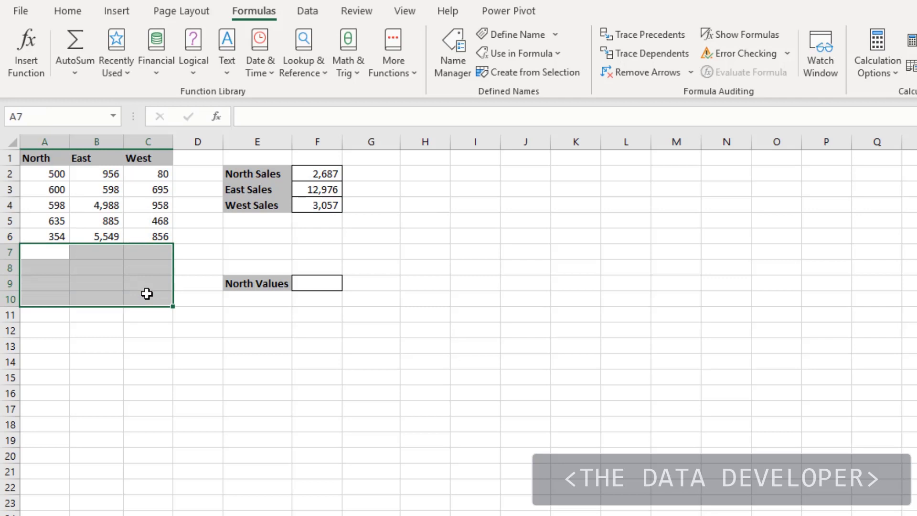
pyautogui.write('=RANDBETWEEN(250')
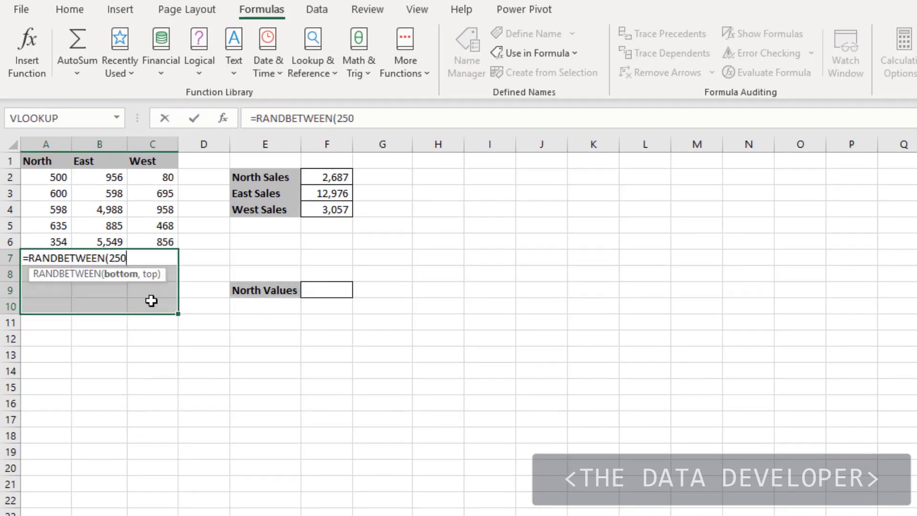
pyautogui.write(',2569)')
pyautogui.hotkey('ctrl', 'Return')
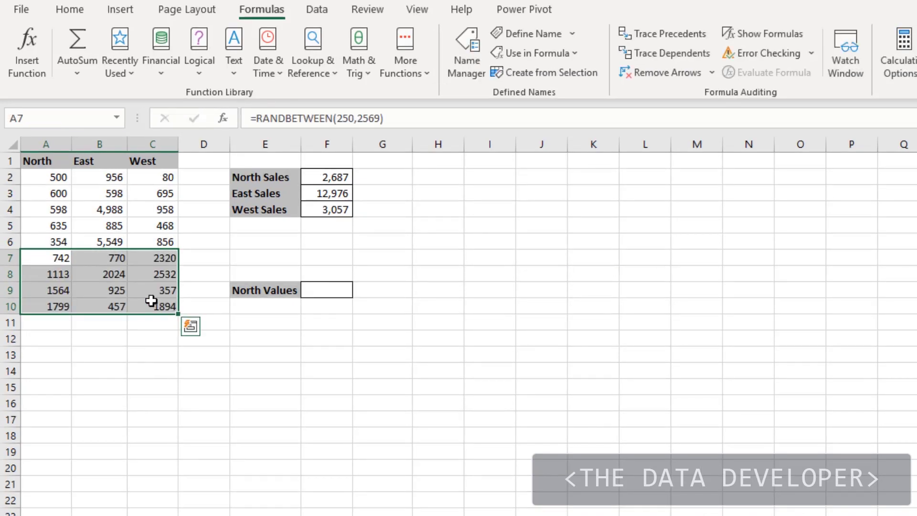
# Replace the random-number formulas in A7:C10 with their static values and clear the copy selection.
pyautogui.hotkey('ctrl', 'c')
pyautogui.rightClick(151, 300)
pyautogui.press('Escape')
pyautogui.click(82, 359)
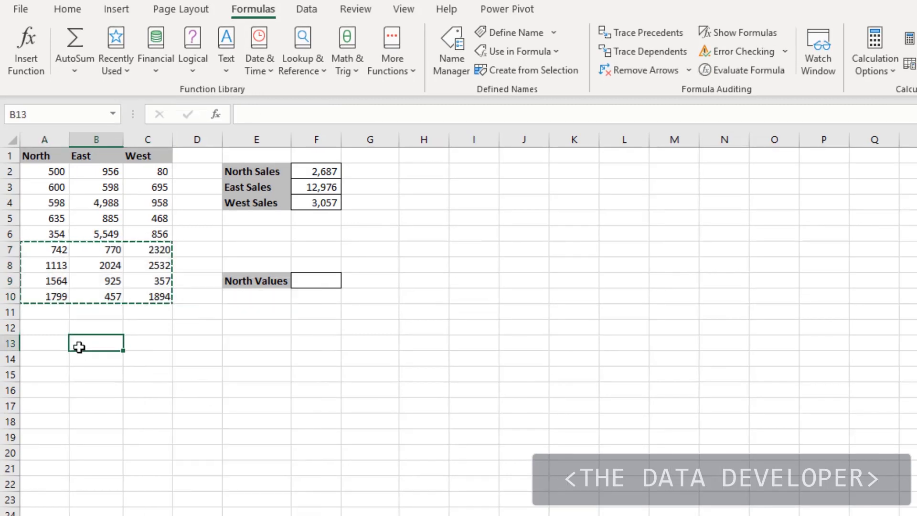
pyautogui.press('Escape')
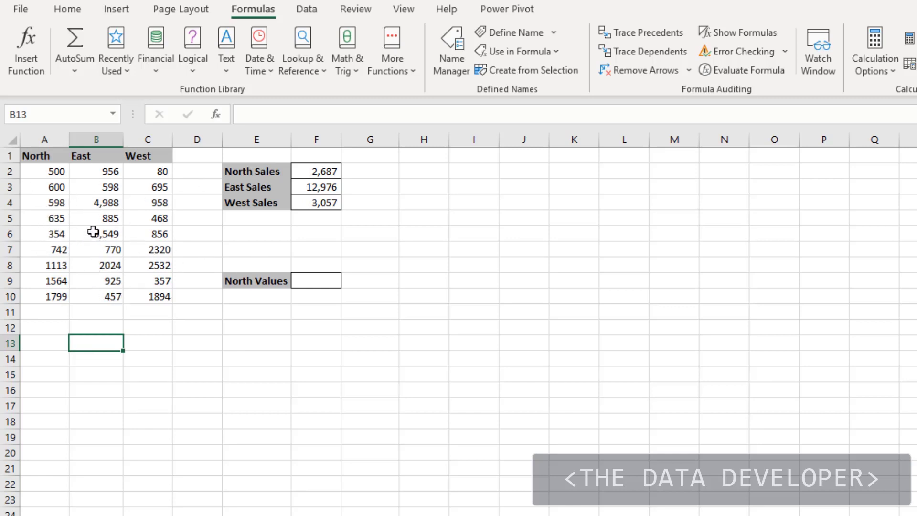
pyautogui.click(218, 233)
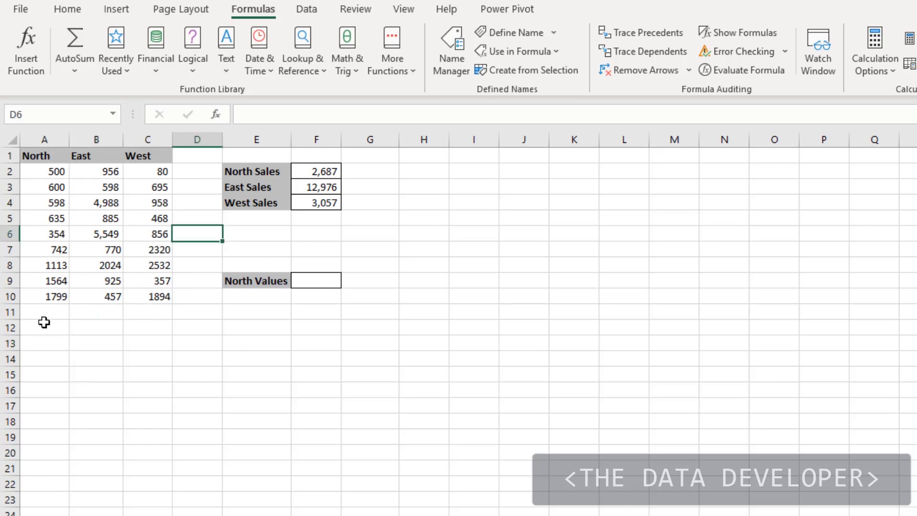
# Edit the name North in the Name Manager so it refers to =Sheet3!$A$2:$A$10, including the added rows.
pyautogui.click(454, 61)
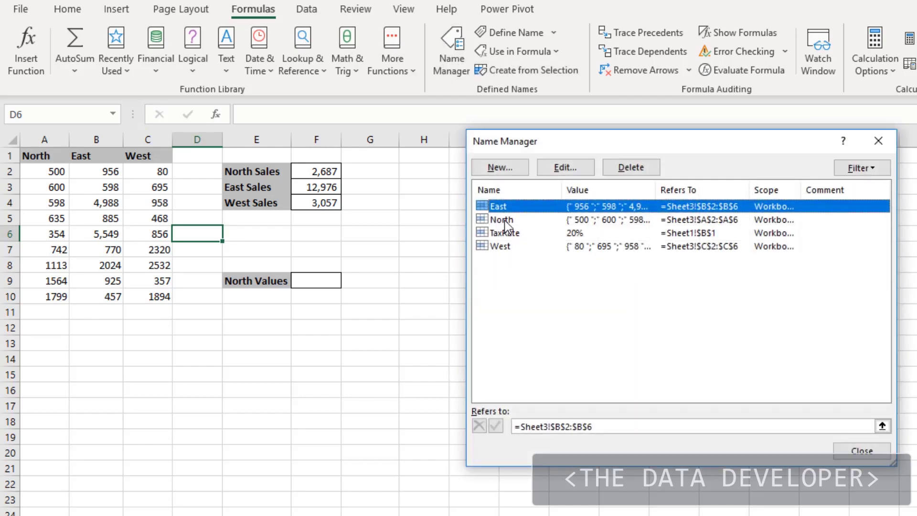
pyautogui.click(506, 220)
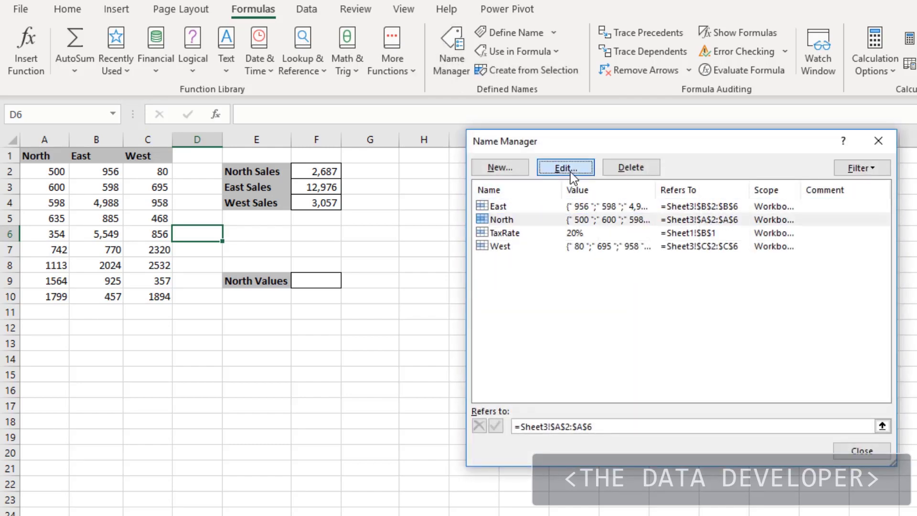
pyautogui.click(569, 169)
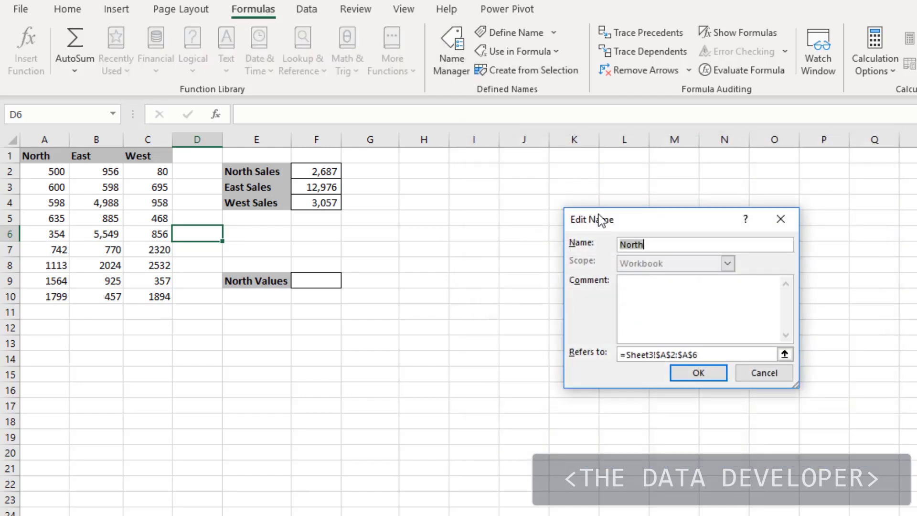
pyautogui.click(724, 355)
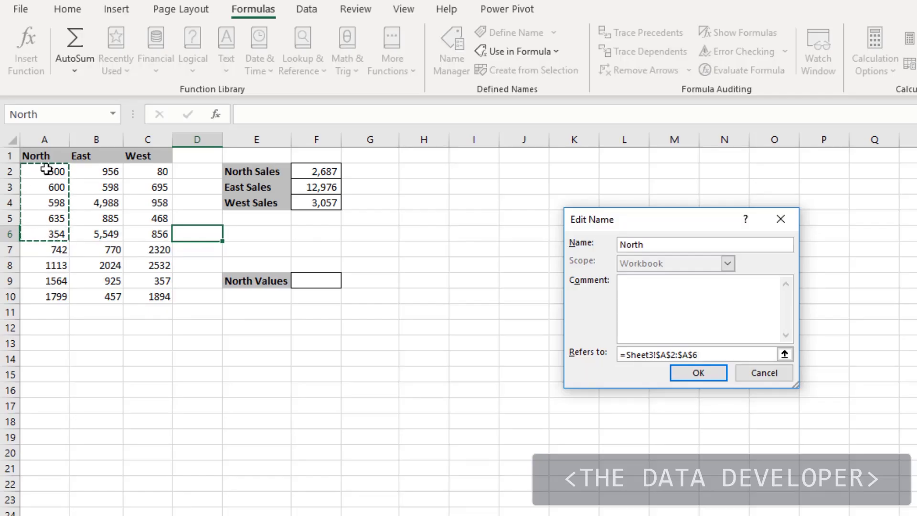
pyautogui.moveTo(46, 169); pyautogui.dragTo(57, 296)
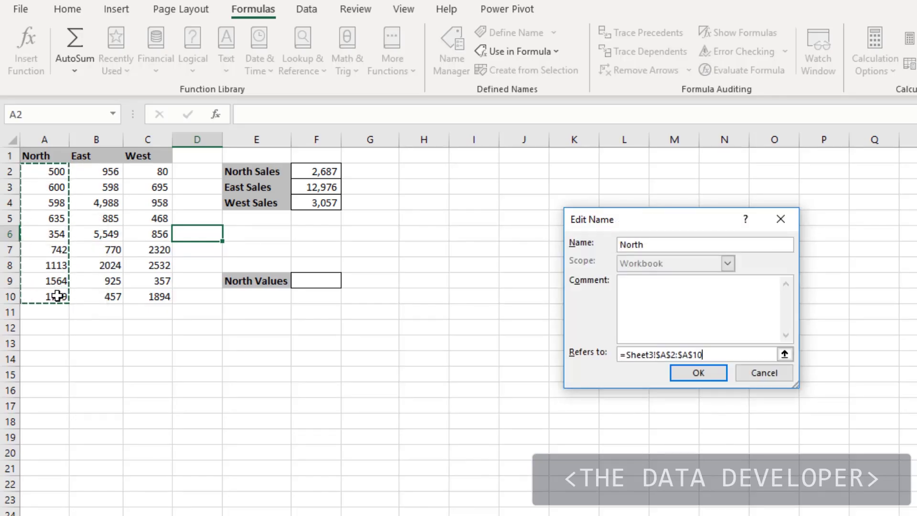
pyautogui.click(692, 373)
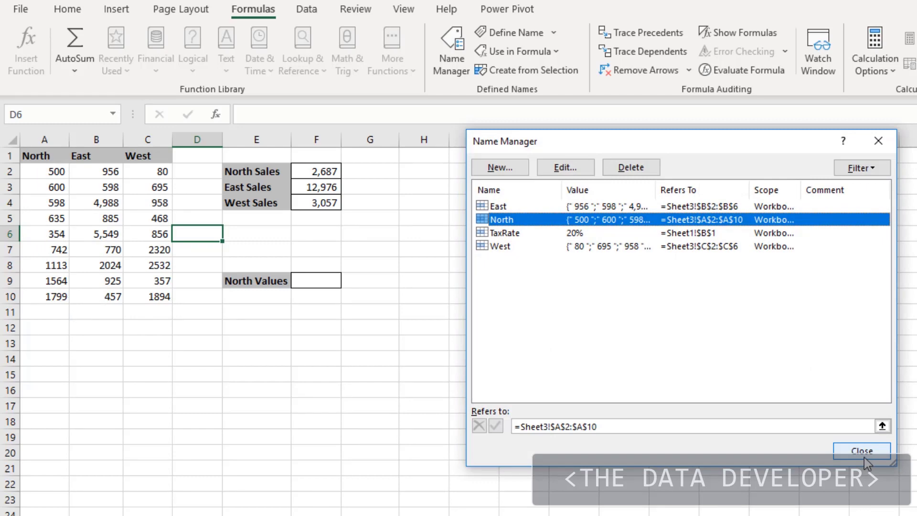
pyautogui.click(862, 451)
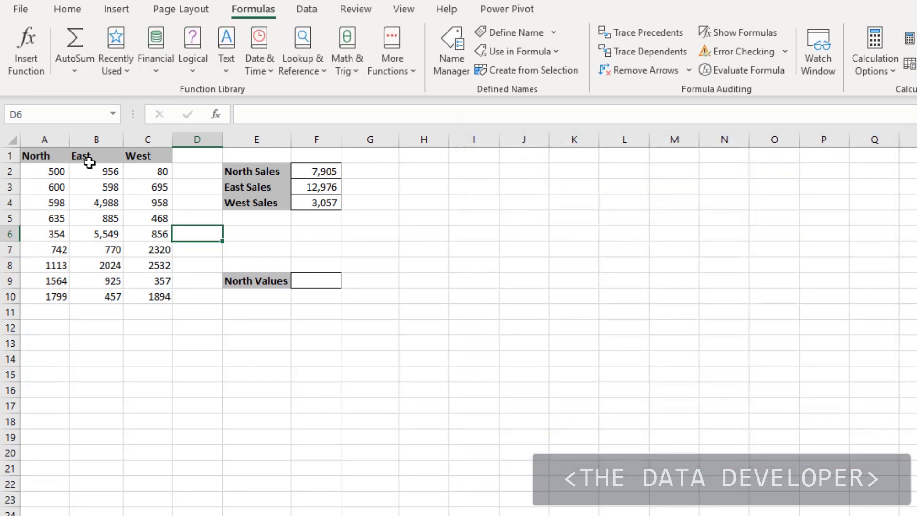
# Change the reference of the name East to =Sheet3!$B$2:$B$10 directly in the Name Manager and save it.
pyautogui.click(455, 54)
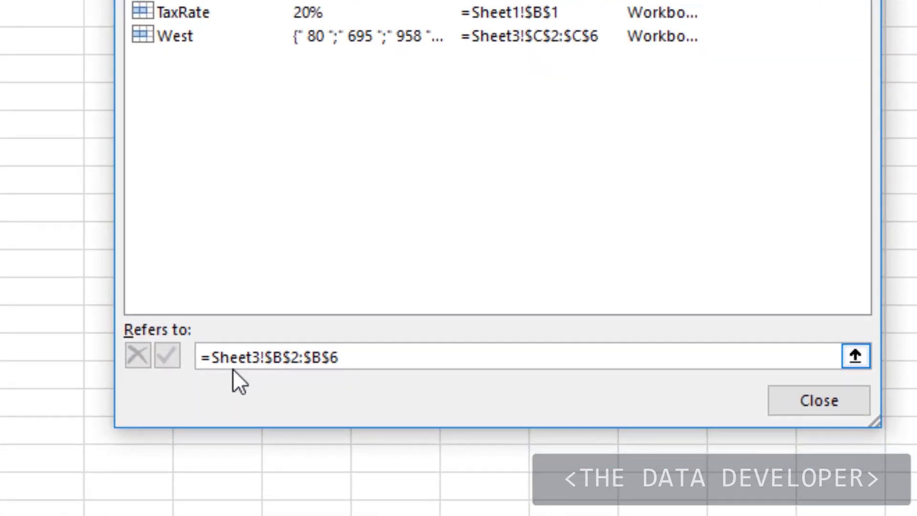
pyautogui.click(362, 356)
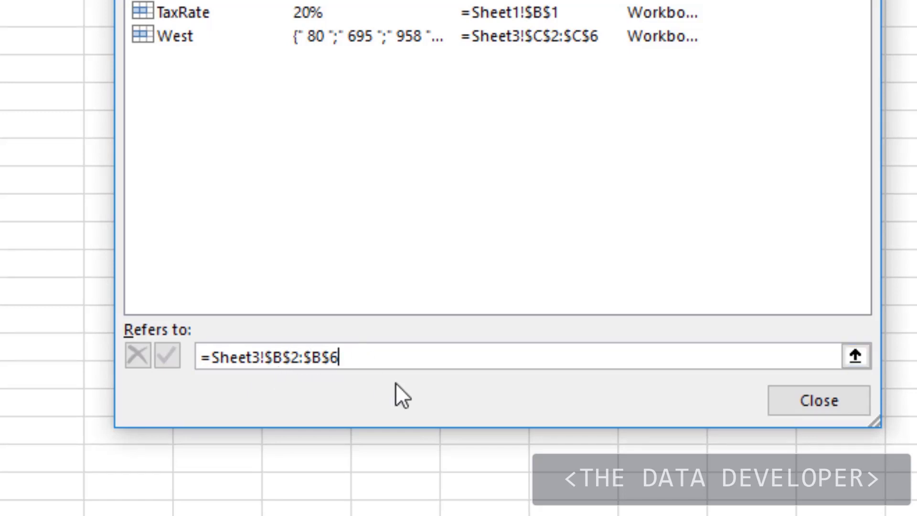
pyautogui.press('BackSpace')
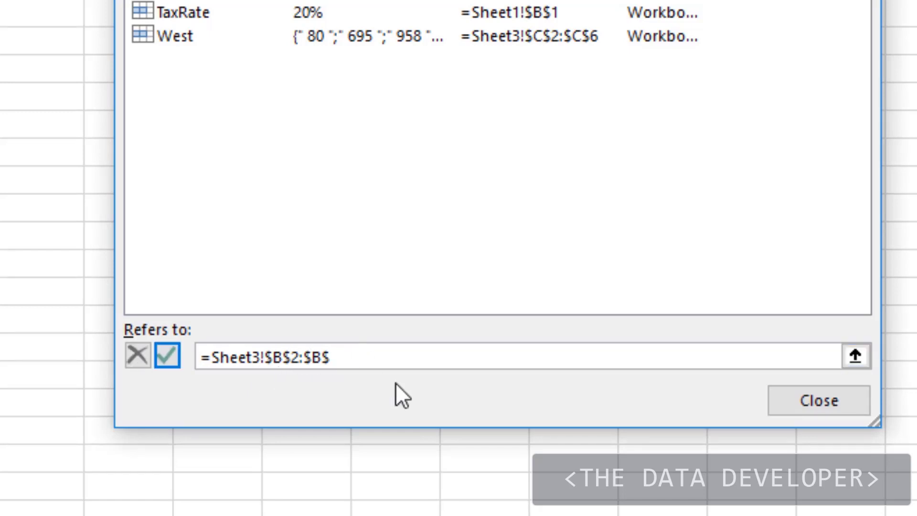
pyautogui.write('10')
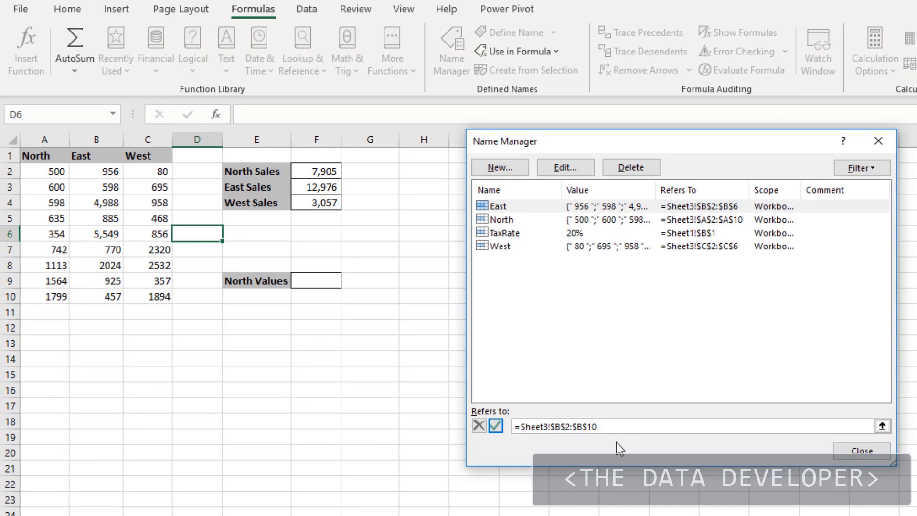
pyautogui.click(497, 427)
pyautogui.click(847, 454)
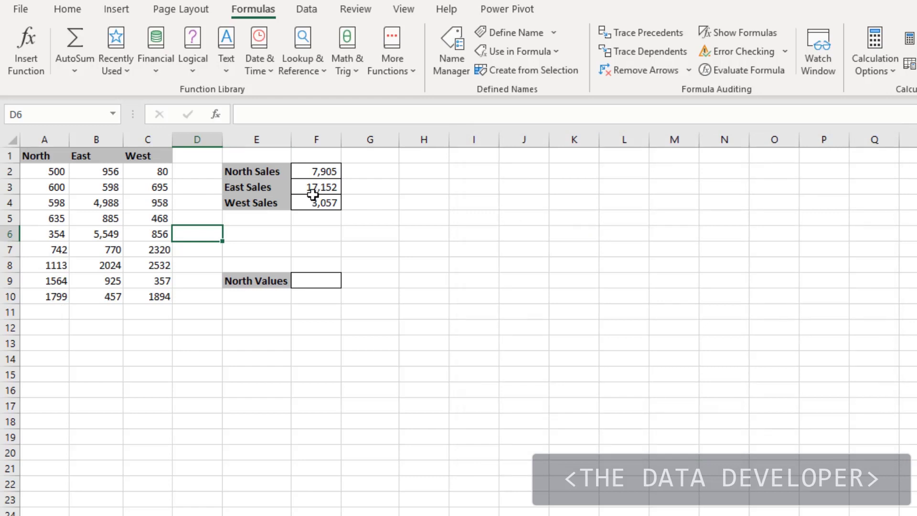
# Change the label in E9 to "West Values".
pyautogui.moveTo(398, 271); pyautogui.dragTo(400, 271)
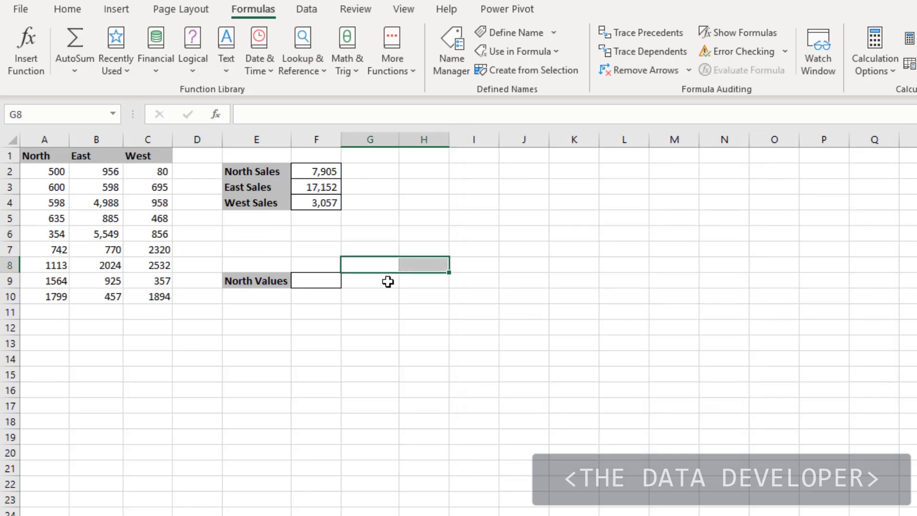
pyautogui.click(305, 338)
pyautogui.click(243, 283)
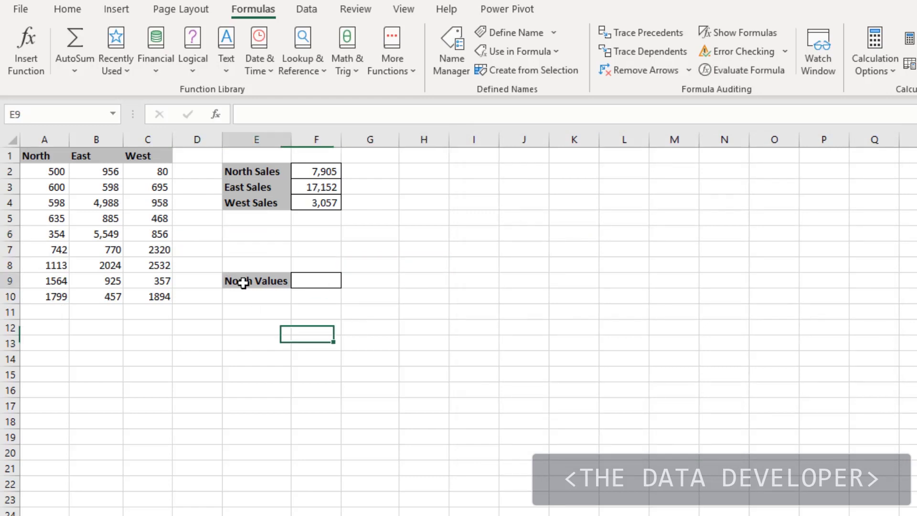
pyautogui.doubleClick(251, 115)
pyautogui.write('We')
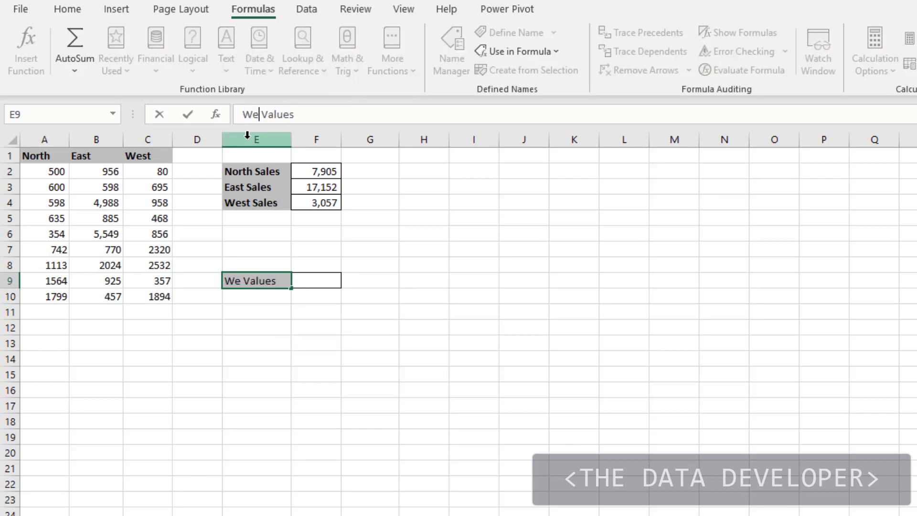
pyautogui.write('st')
pyautogui.click(460, 248)
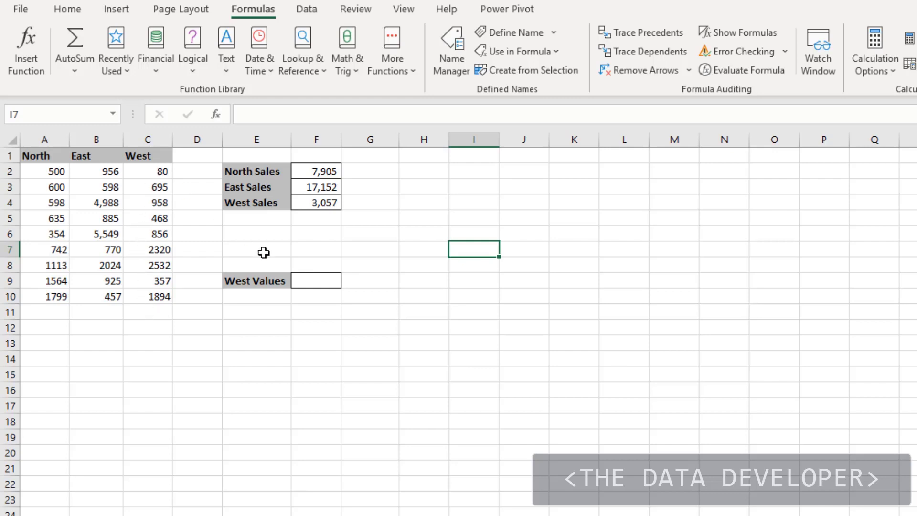
# Add data validation to F9 beside West Values that allows a list with the named range West as its source.
pyautogui.click(313, 280)
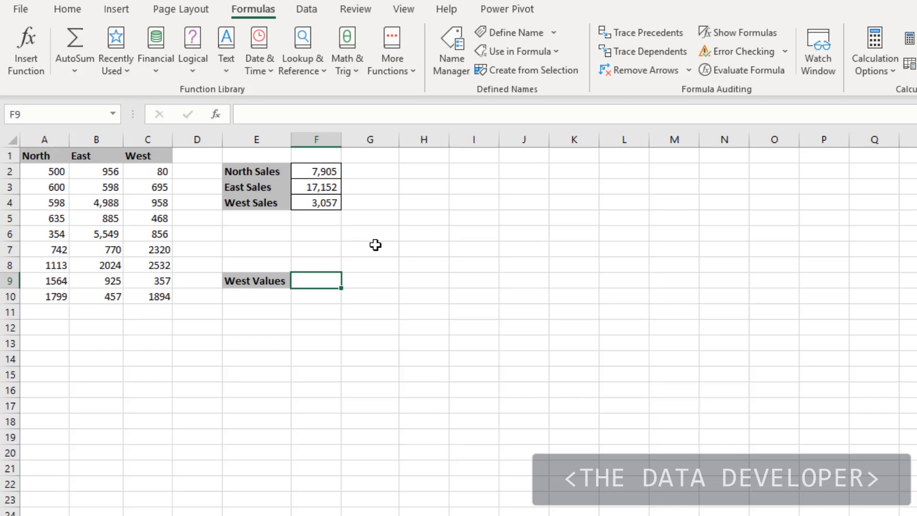
pyautogui.click(304, 9)
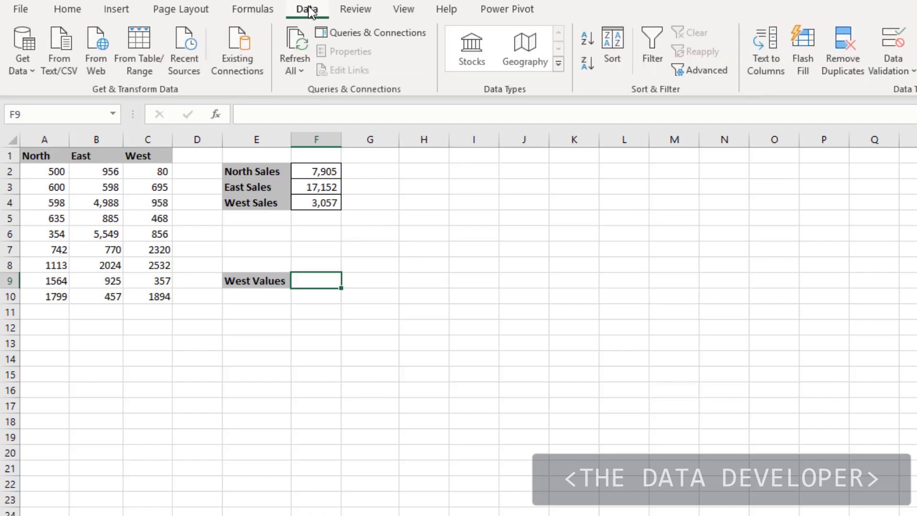
pyautogui.click(891, 67)
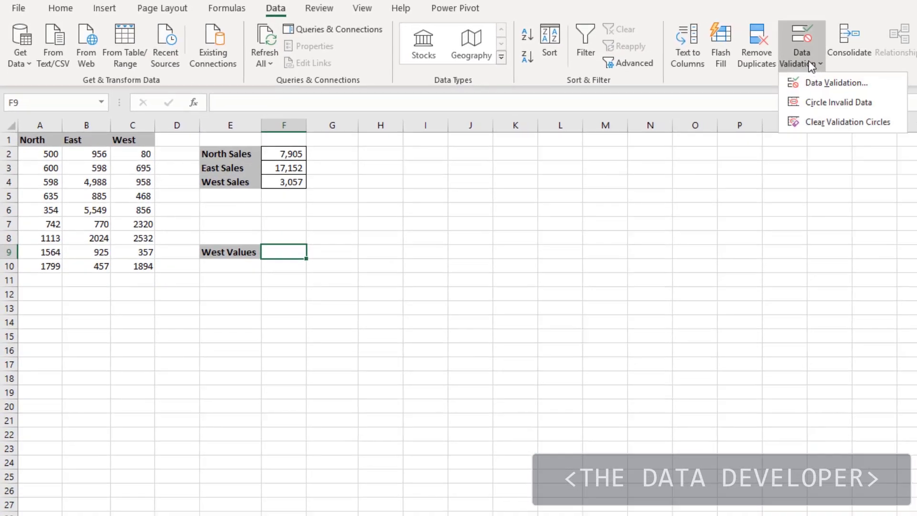
pyautogui.click(911, 87)
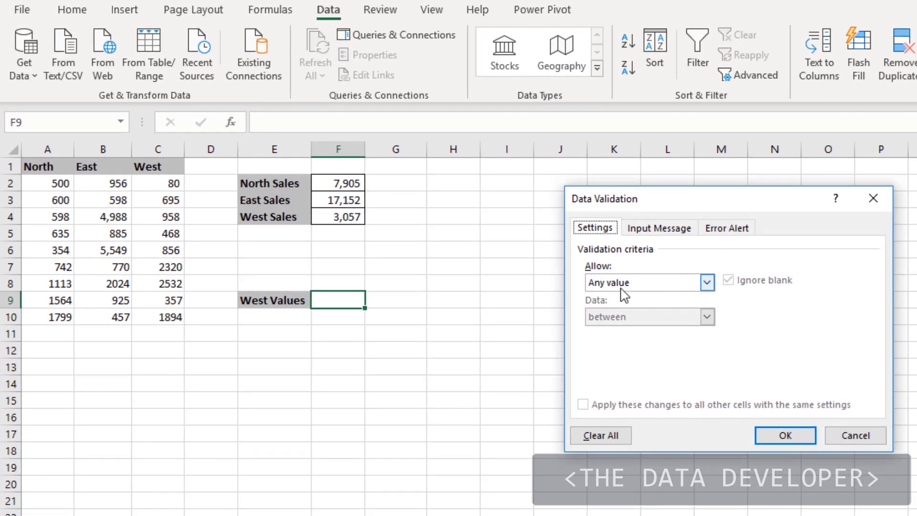
pyautogui.click(708, 282)
pyautogui.click(633, 331)
pyautogui.click(610, 351)
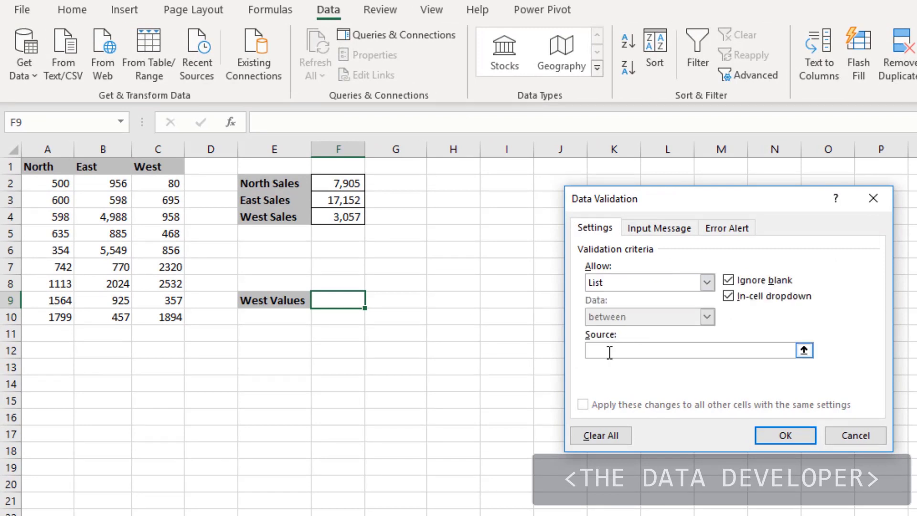
pyautogui.press('F3')
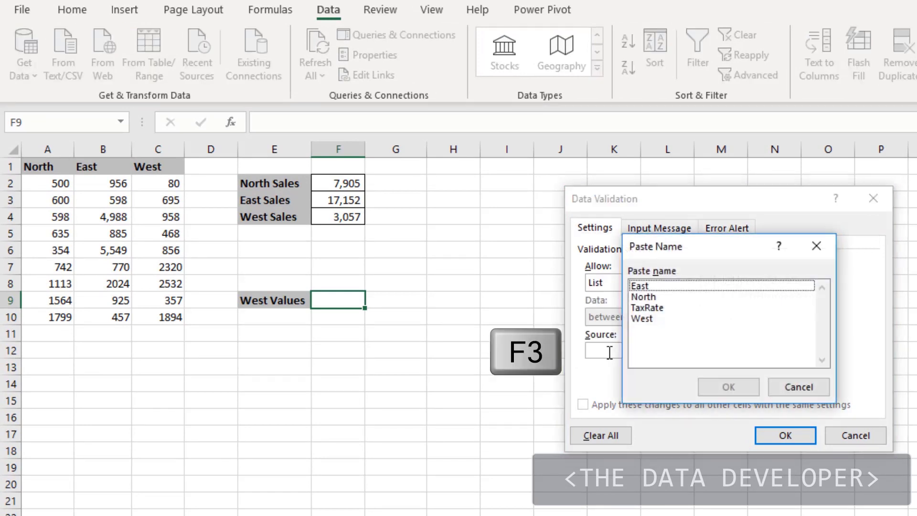
pyautogui.click(645, 320)
pyautogui.click(727, 388)
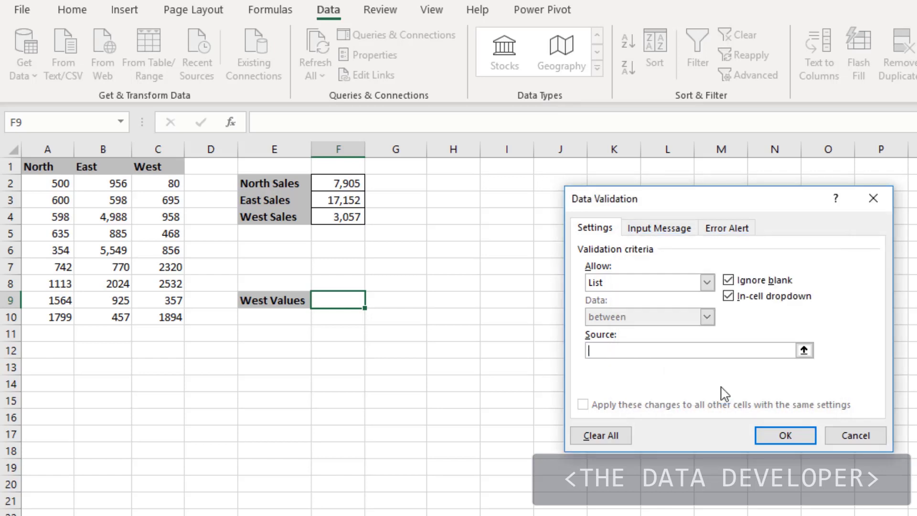
pyautogui.click(786, 436)
# Check the choices offered by the drop-down list in F9 against the West column, then close the list.
pyautogui.click(361, 362)
pyautogui.click(352, 306)
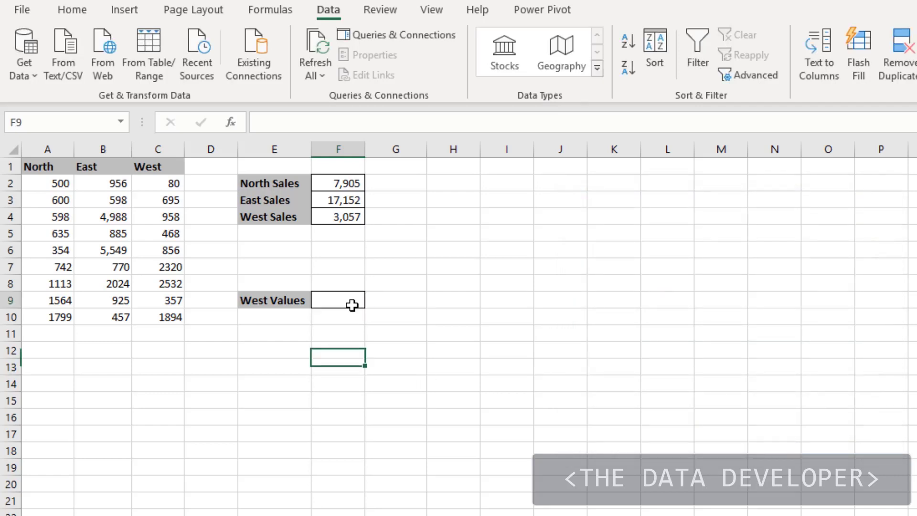
pyautogui.click(372, 301)
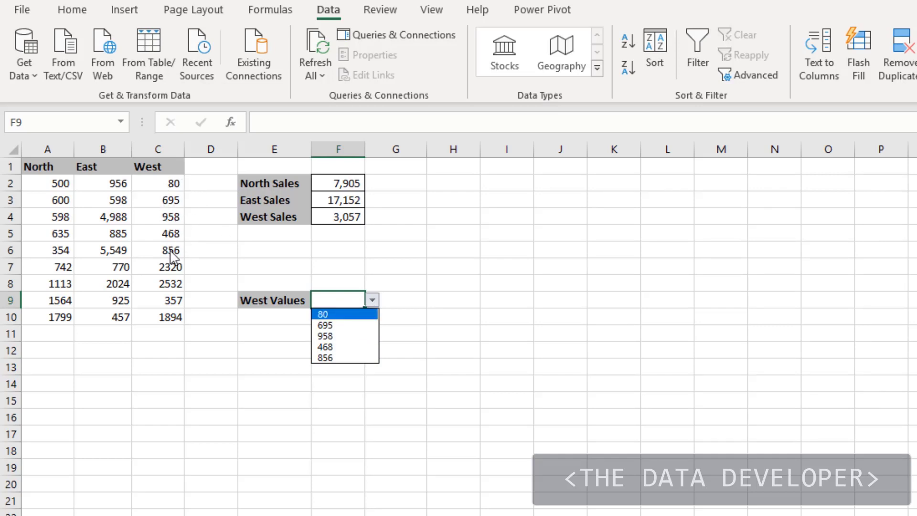
pyautogui.press('Escape')
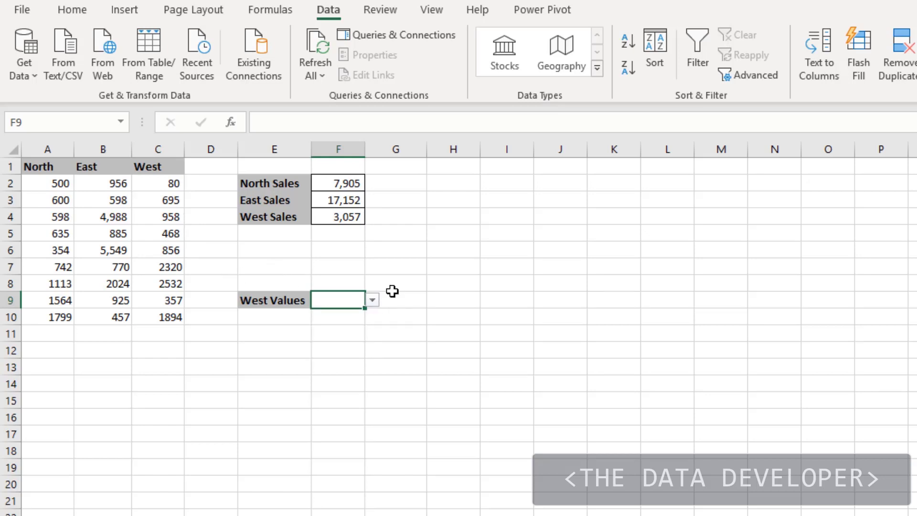
pyautogui.click(414, 255)
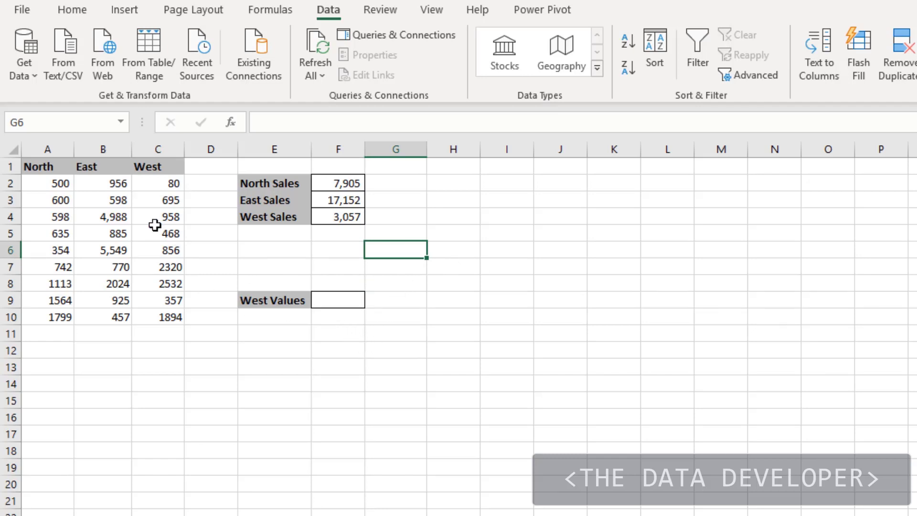
# Change the reference of the name West to =Sheet3!$C$2:$C$10 in the Name Manager and save it.
pyautogui.click(167, 186)
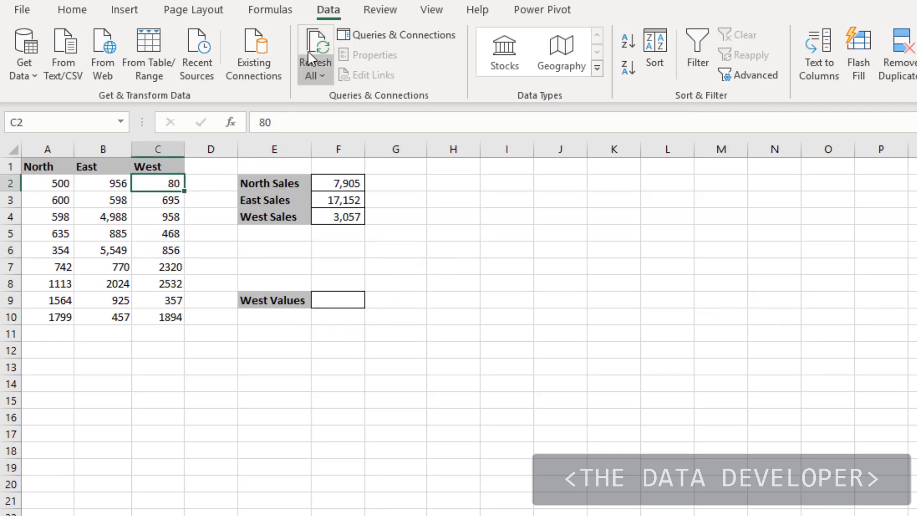
pyautogui.click(265, 15)
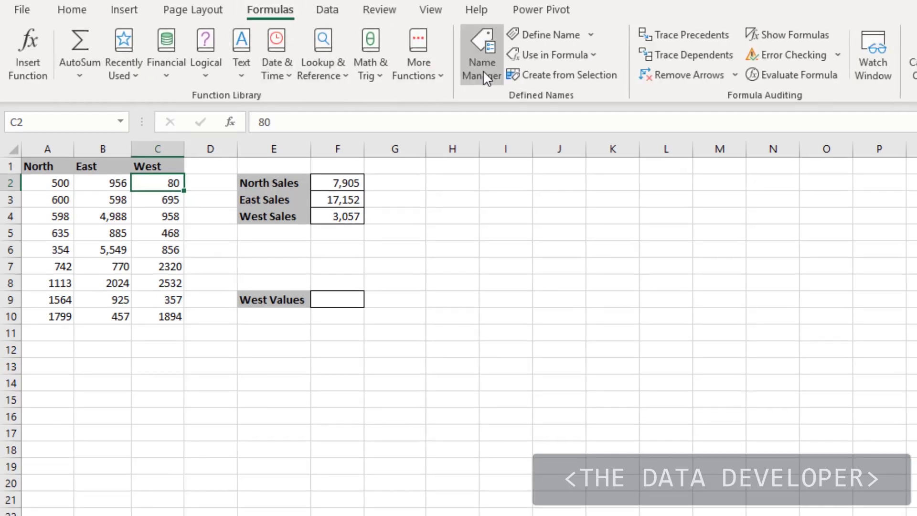
pyautogui.click(480, 62)
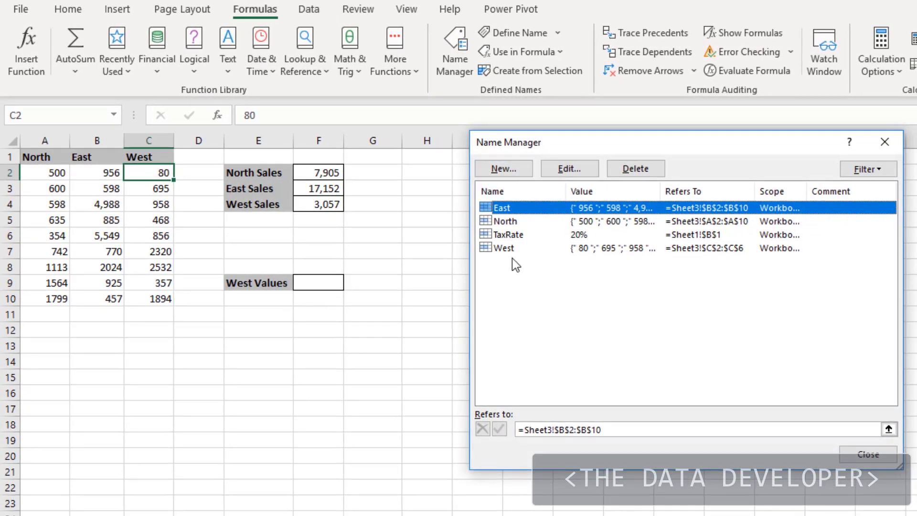
pyautogui.click(512, 249)
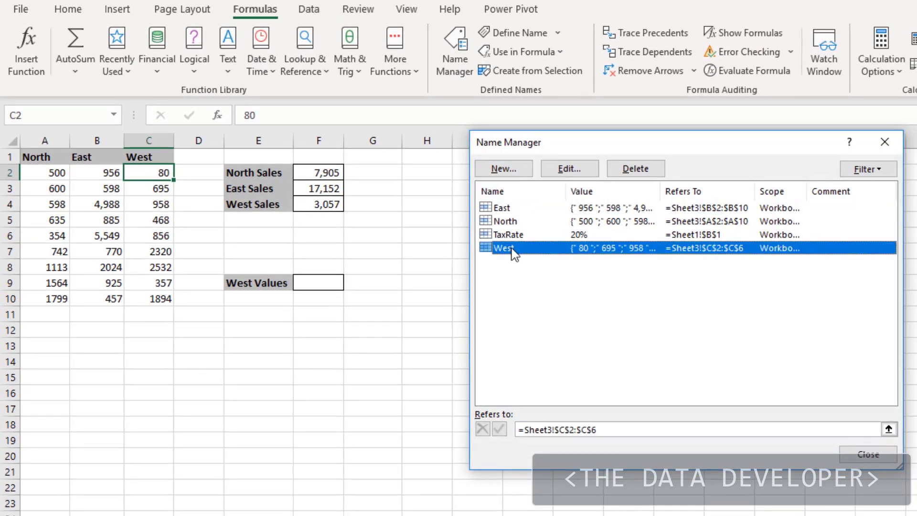
pyautogui.click(610, 430)
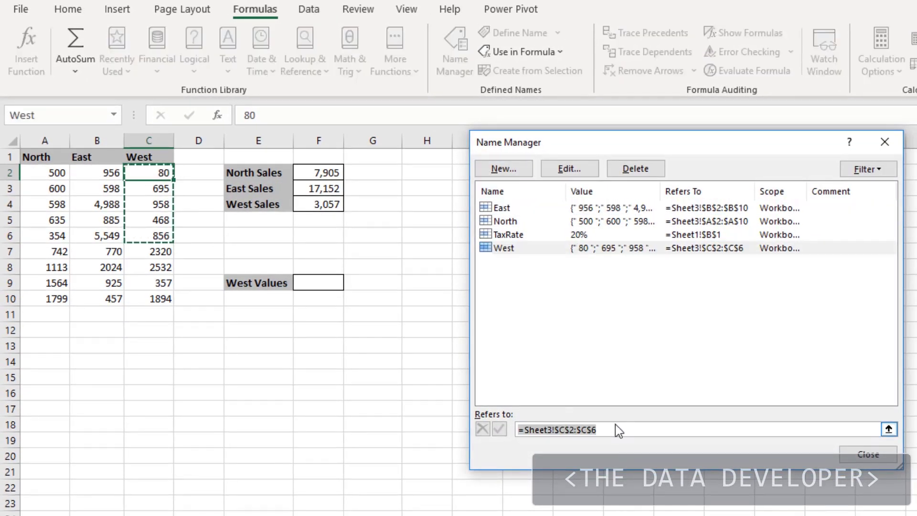
pyautogui.click(609, 429)
pyautogui.press('BackSpace')
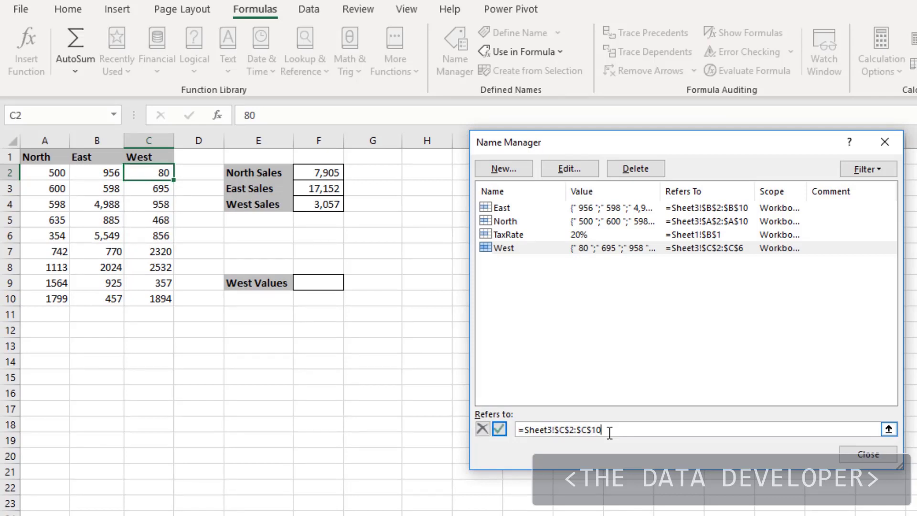
pyautogui.click(499, 429)
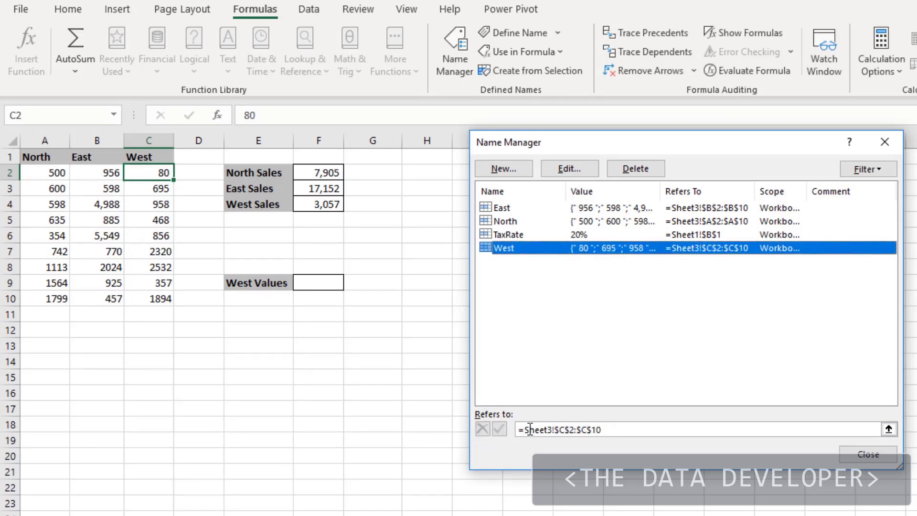
pyautogui.click(878, 453)
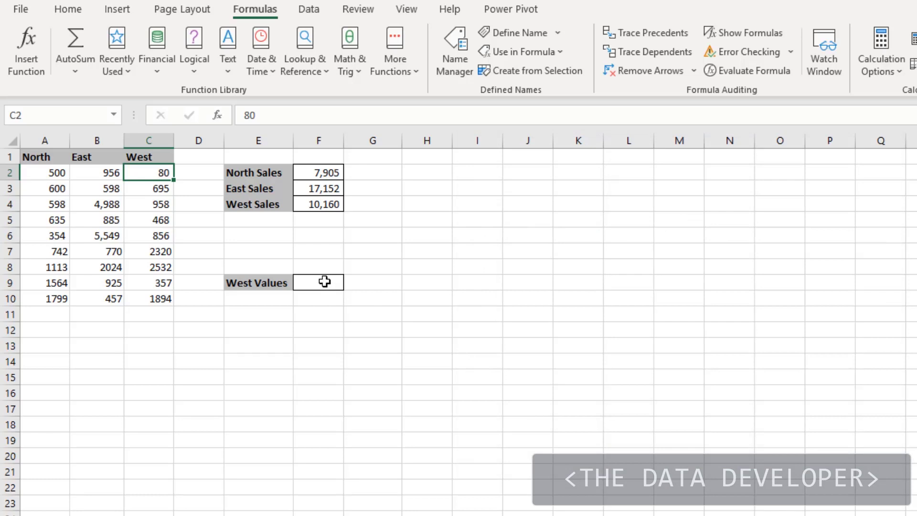
# Look through the entries of the F9 drop-down list to check that it covers the added West rows.
pyautogui.click(325, 282)
pyautogui.click(352, 285)
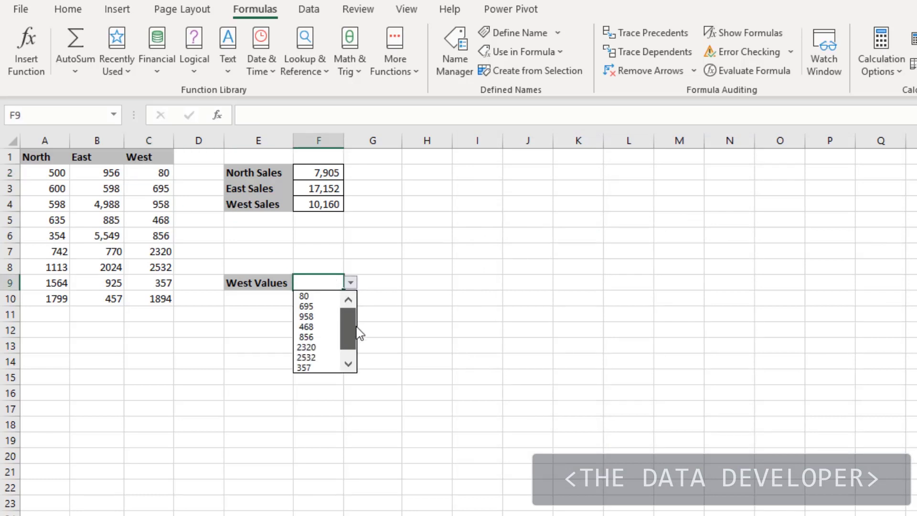
pyautogui.scroll(-1, 359, 325)
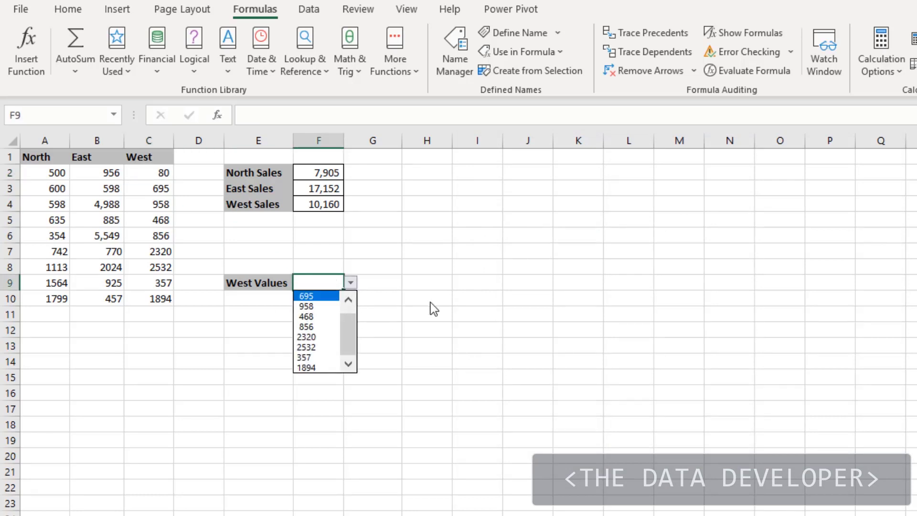
pyautogui.click(430, 303)
pyautogui.click(366, 311)
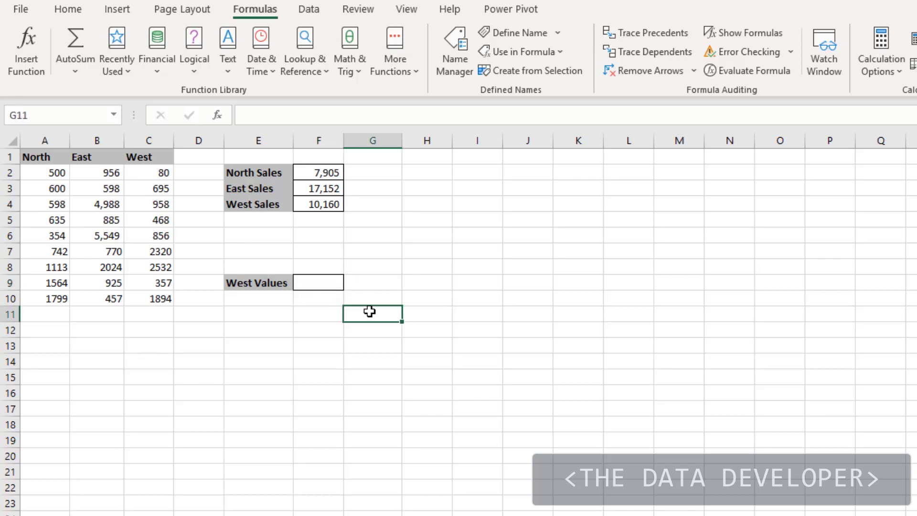
# Choose 2320 from the West Values drop-down list in F9.
pyautogui.click(309, 281)
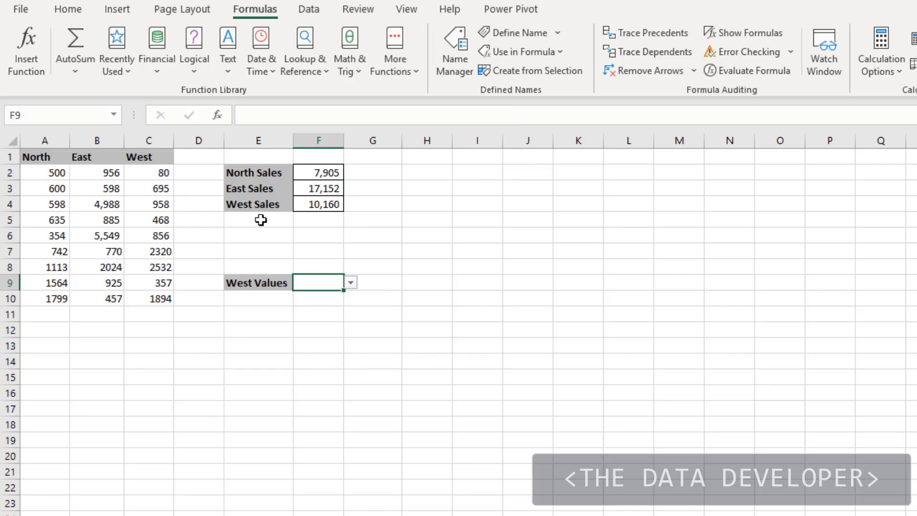
pyautogui.click(352, 282)
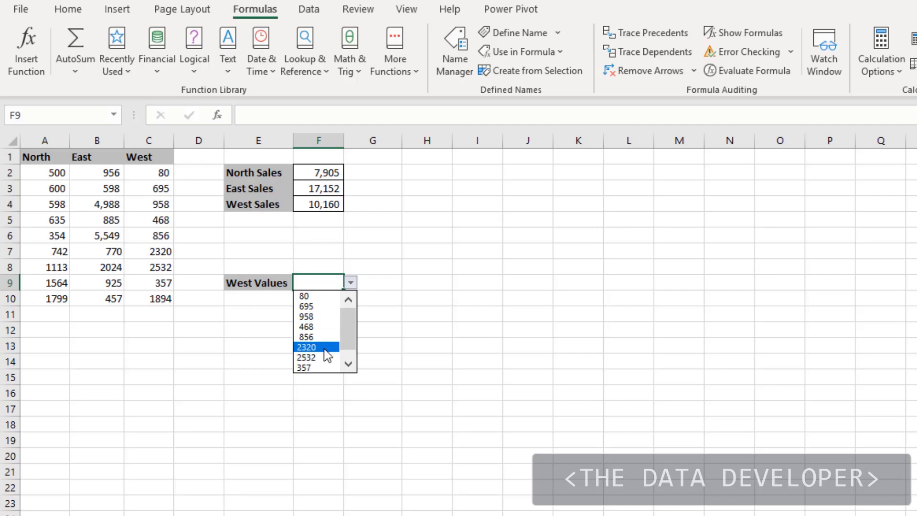
pyautogui.click(330, 346)
pyautogui.click(372, 297)
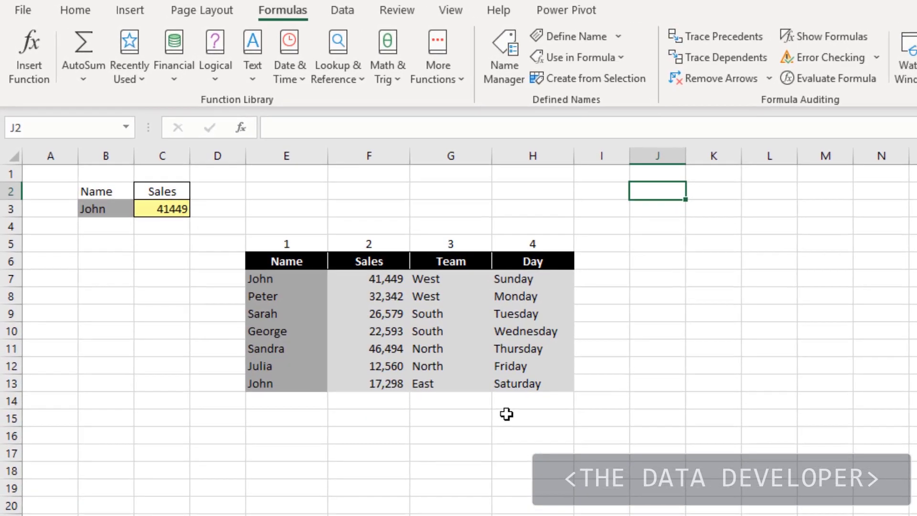
# Inspect the table range used by the VLOOKUP formula in C3 under Sales, then clear the formula from that cell.
pyautogui.click(160, 207)
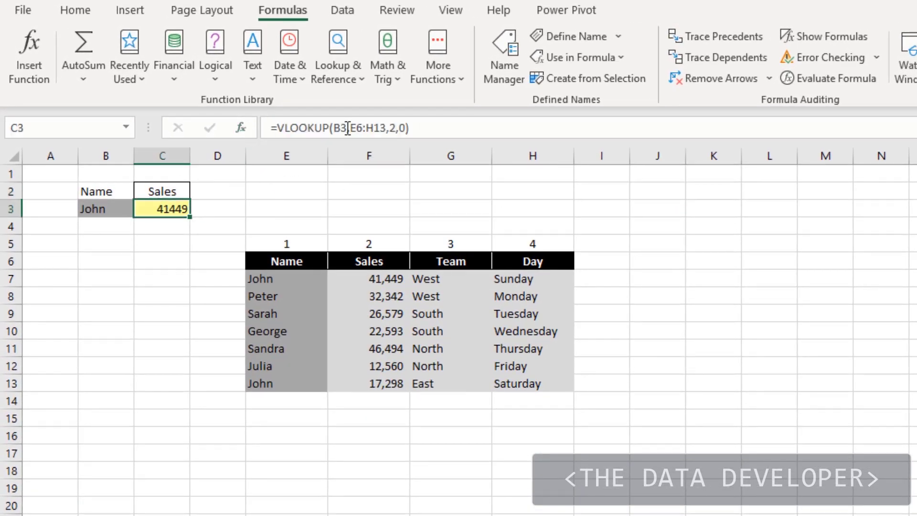
pyautogui.click(369, 128)
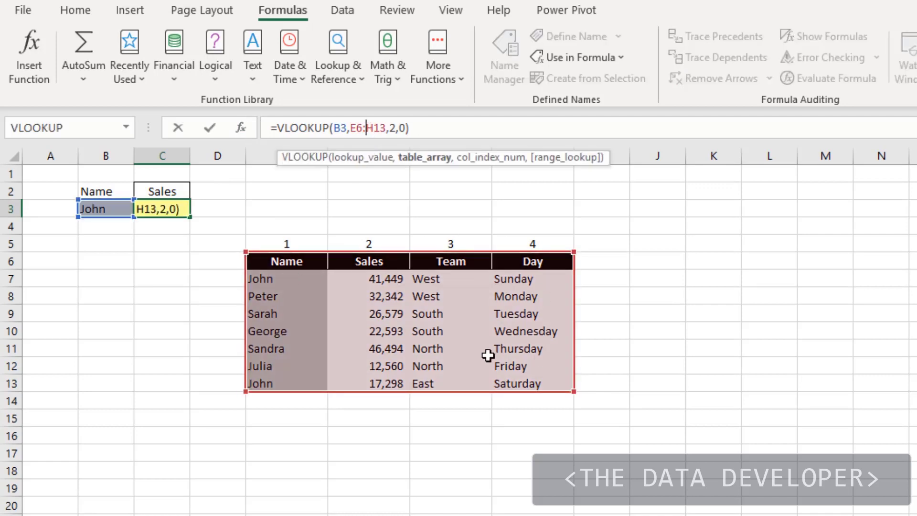
pyautogui.hotkey('ctrl', 'Return')
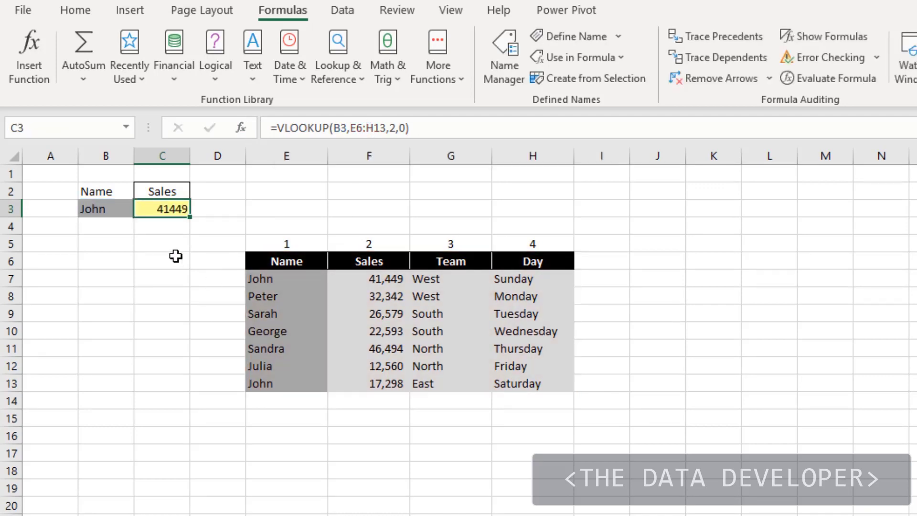
pyautogui.press('Delete')
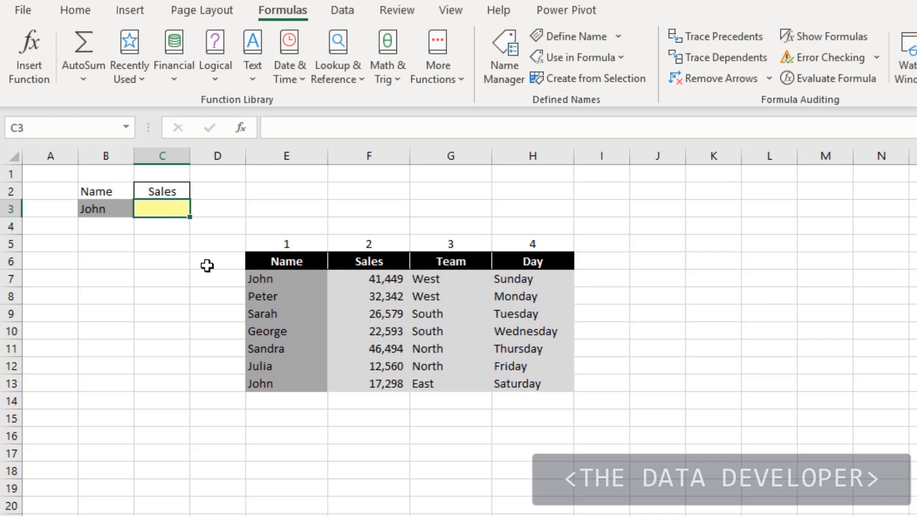
pyautogui.moveTo(207, 264); pyautogui.dragTo(210, 278)
pyautogui.click(153, 205)
# Define the workbook-level name Mydata for the table's data rows, =Sheet4!$E$7:$H$13.
pyautogui.moveTo(266, 274); pyautogui.dragTo(461, 269)
pyautogui.moveTo(539, 334); pyautogui.dragTo(543, 380)
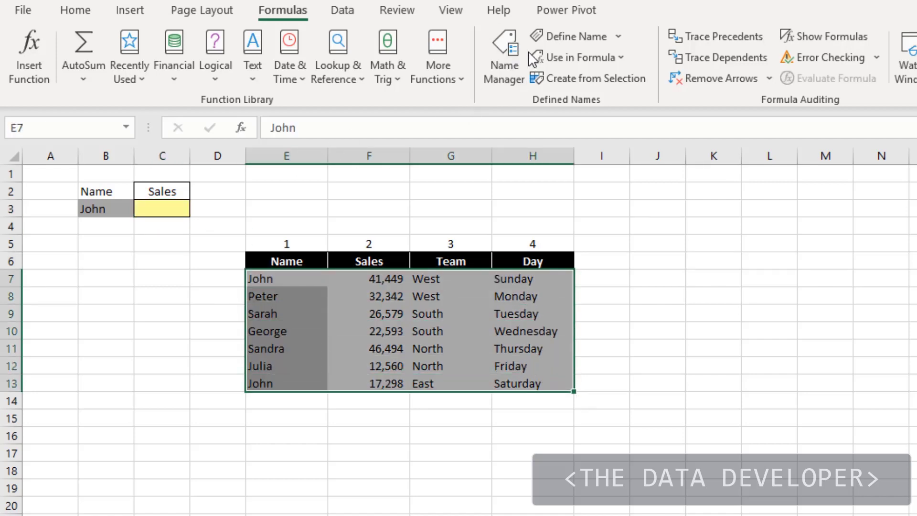
pyautogui.click(556, 79)
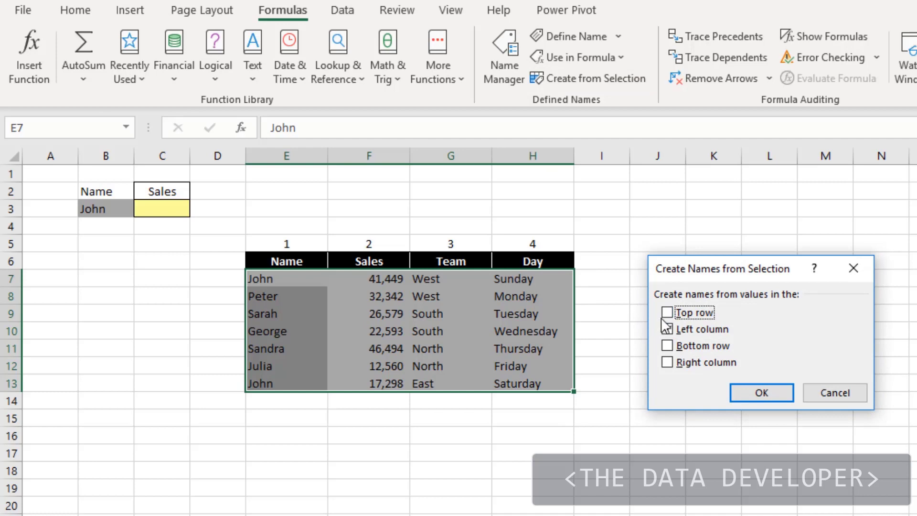
pyautogui.click(833, 393)
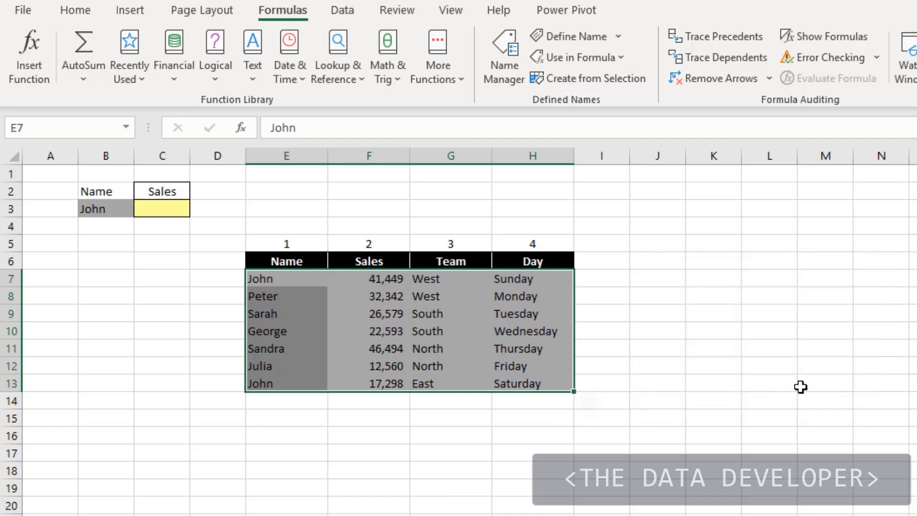
pyautogui.click(559, 33)
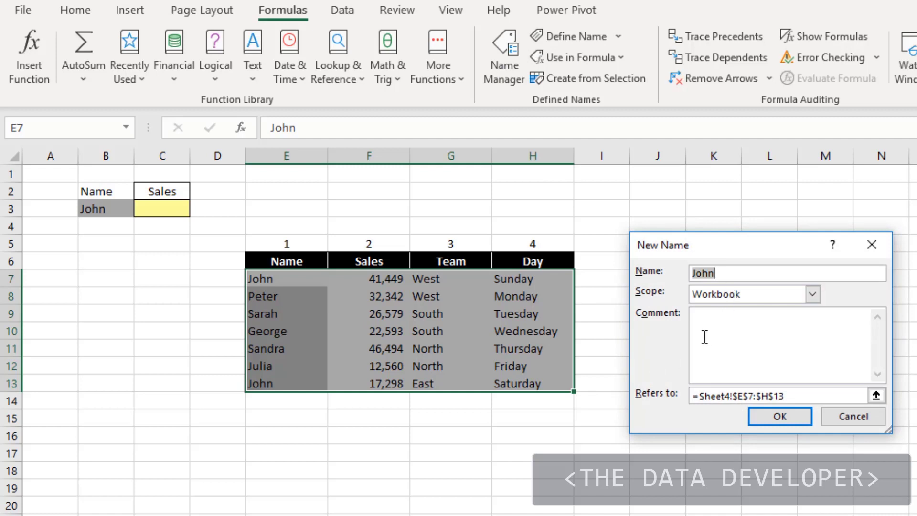
pyautogui.write('Mydata')
pyautogui.click(780, 416)
# Jump to the named range Mydata to check which table cells it covers, then deselect it.
pyautogui.click(301, 191)
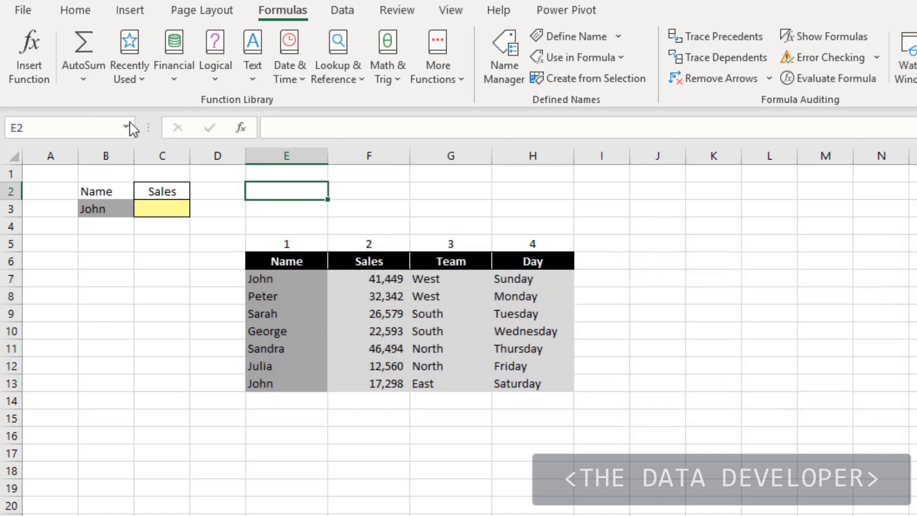
pyautogui.click(127, 127)
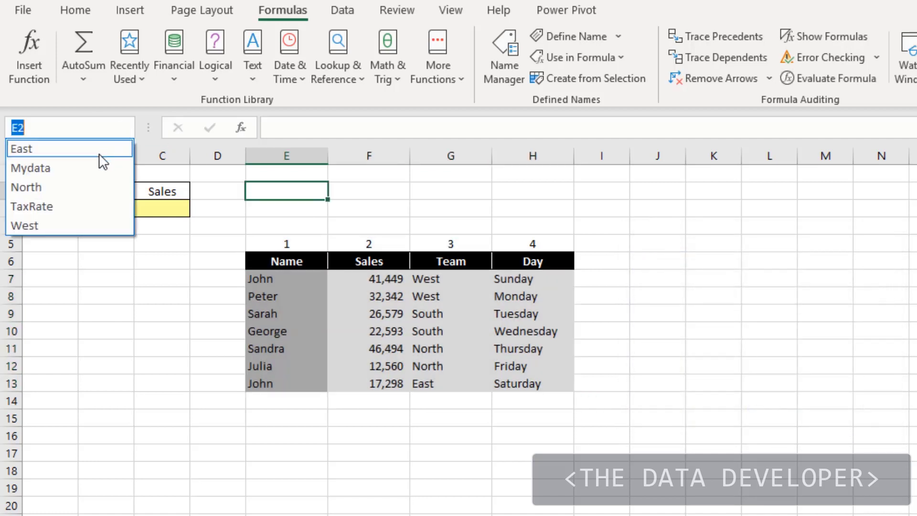
pyautogui.click(71, 168)
pyautogui.click(260, 209)
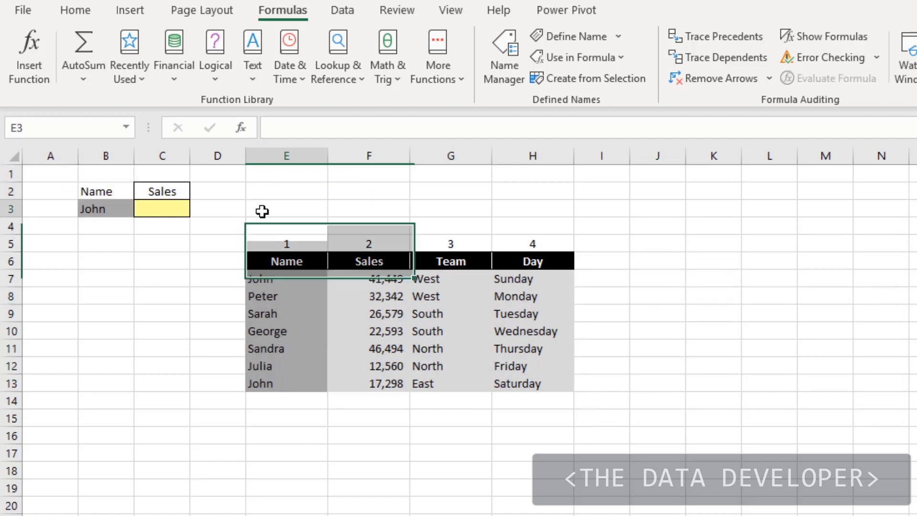
# Enter =VLOOKUP(B3,Mydata,2,0) in C3 under Sales, inserting the table array from the list of defined names.
pyautogui.click(158, 207)
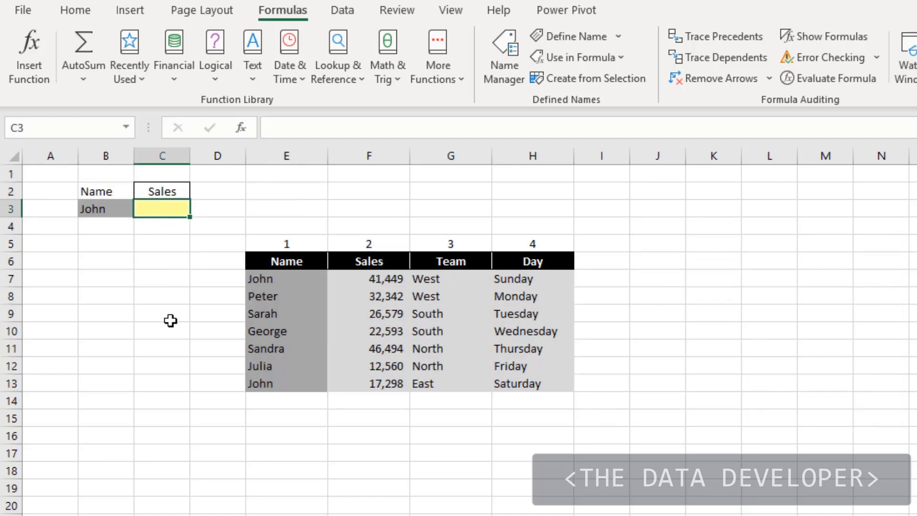
pyautogui.write('=vl')
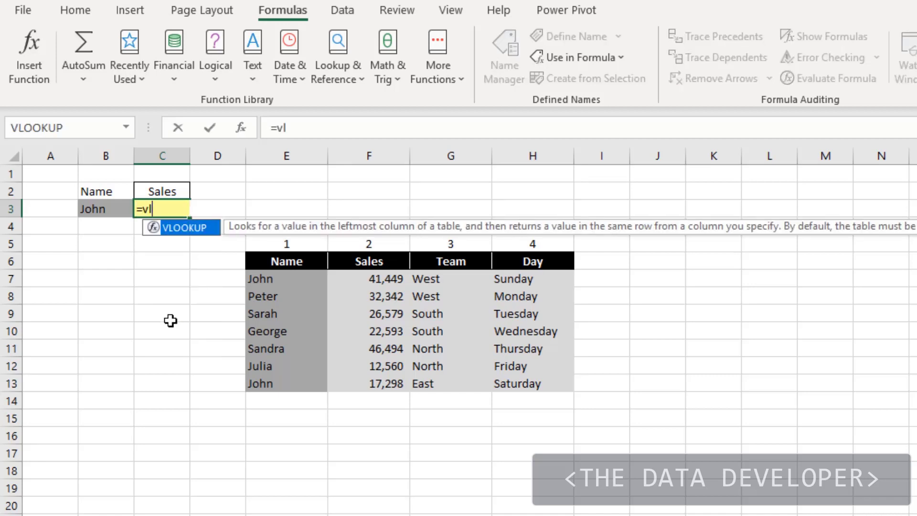
pyautogui.press('Tab')
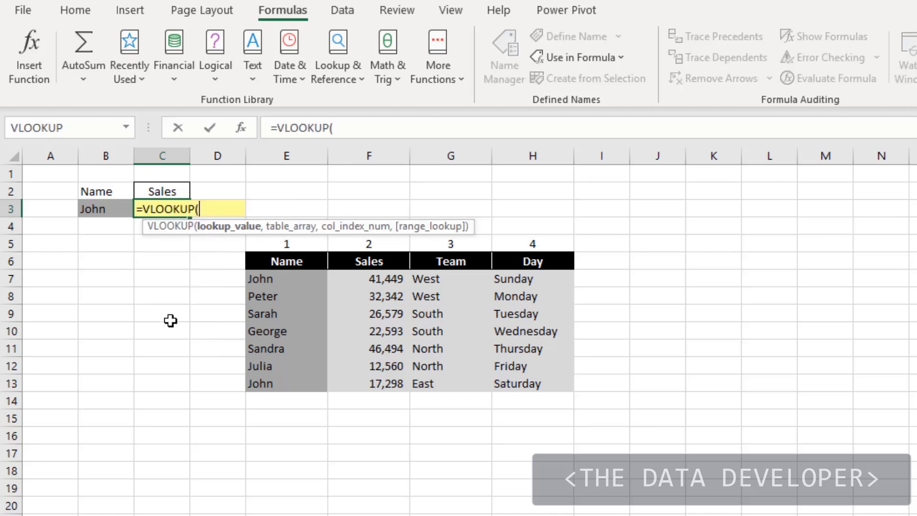
pyautogui.click(101, 210)
pyautogui.write(',')
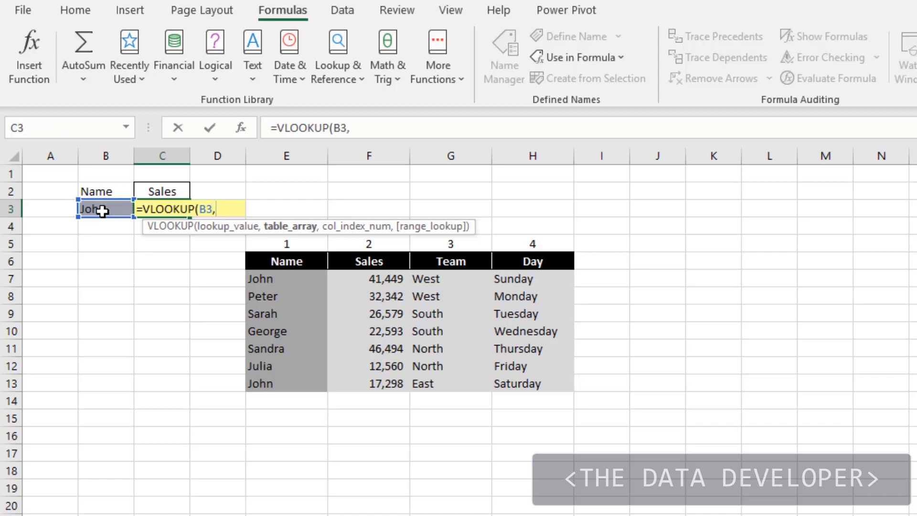
pyautogui.press('F3')
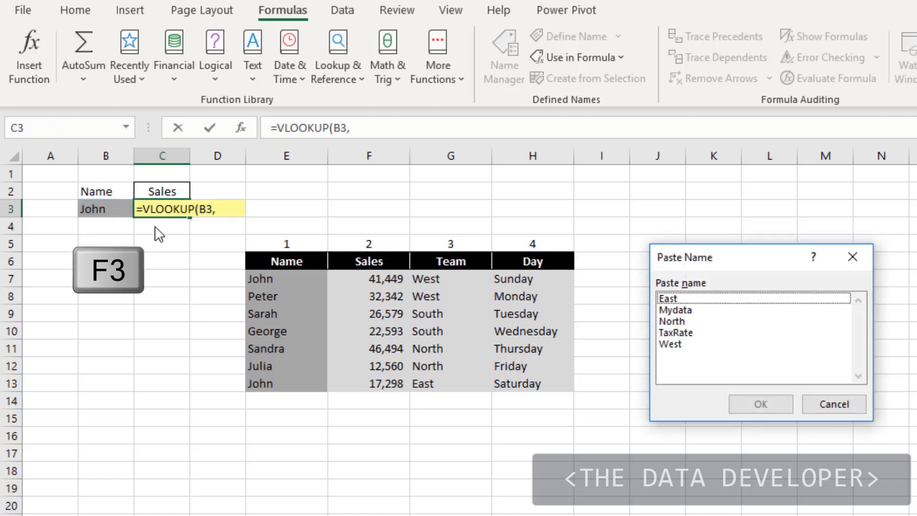
pyautogui.click(683, 311)
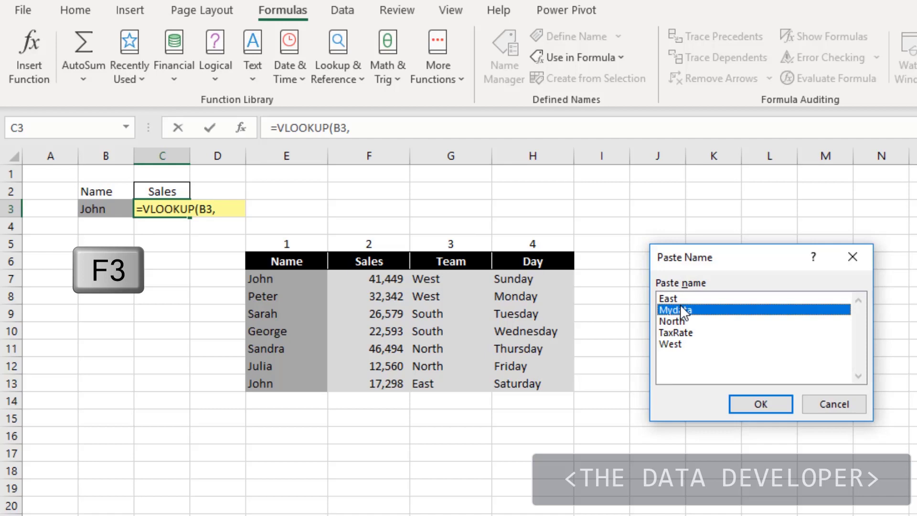
pyautogui.click(762, 407)
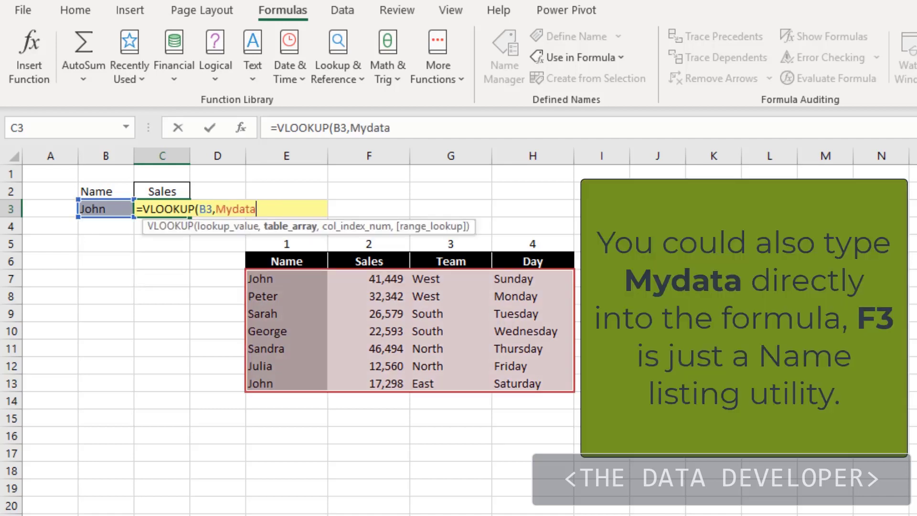
pyautogui.write(',')
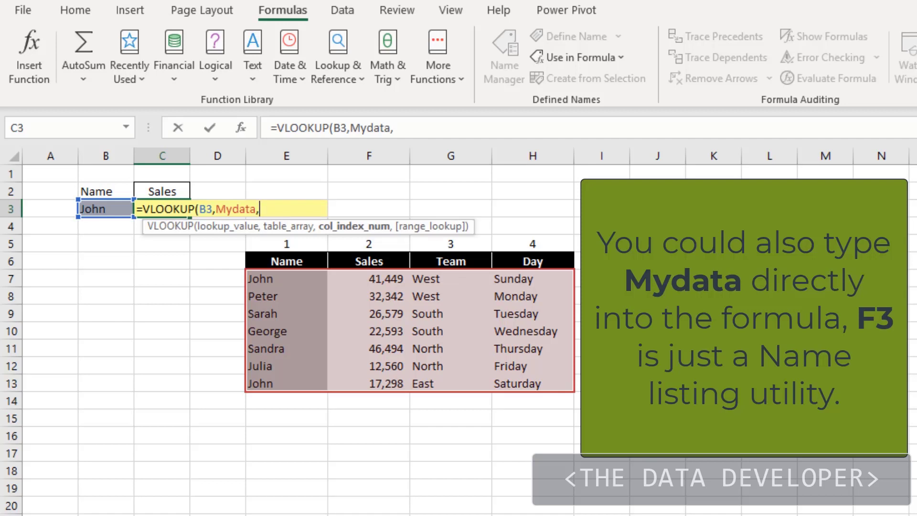
pyautogui.write('2,')
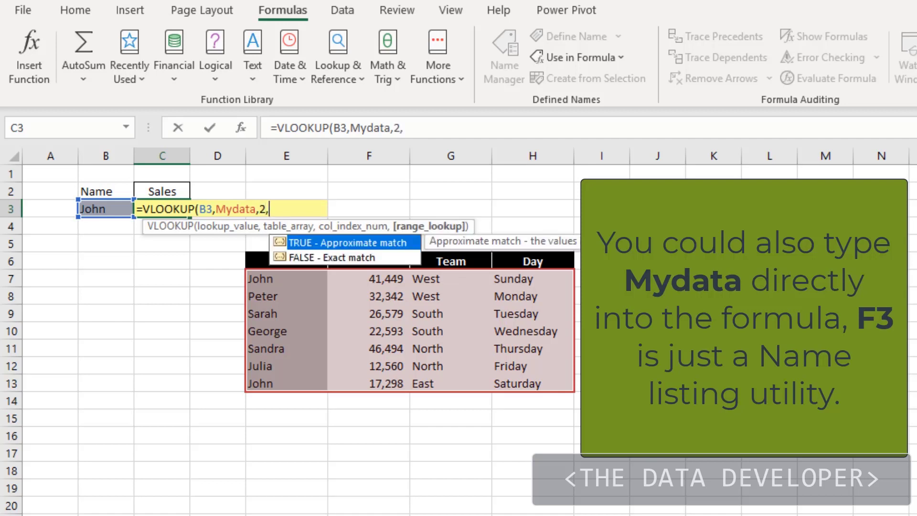
pyautogui.write('0)')
pyautogui.press('Return')
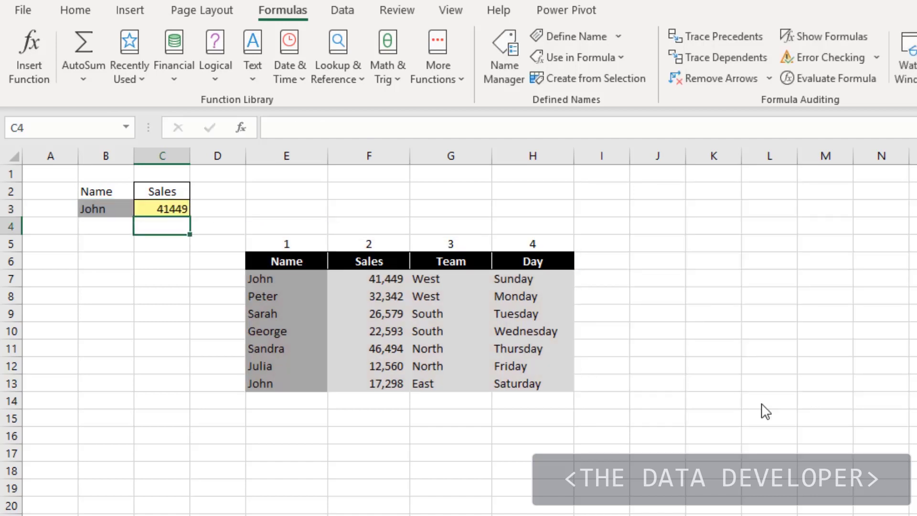
pyautogui.click(184, 209)
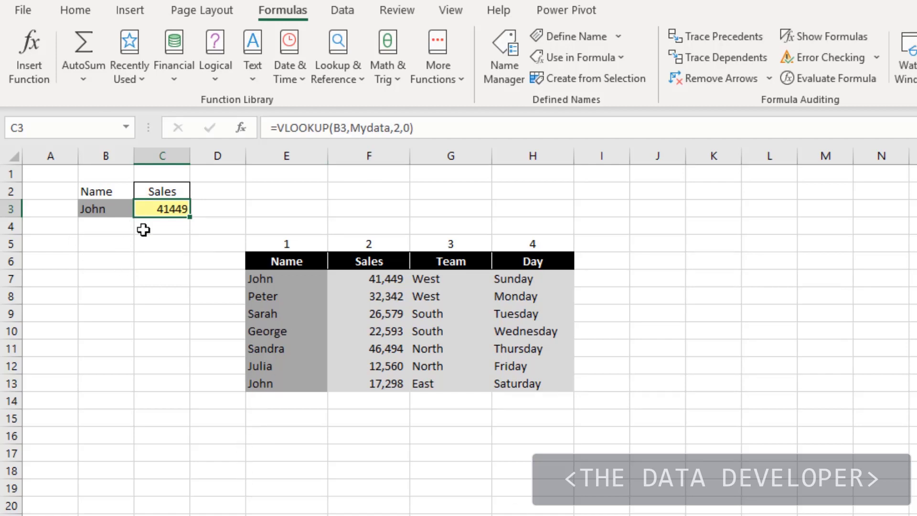
# Jump to the named cell TaxRate and back to the named range Mydata to check where each name points.
pyautogui.click(492, 194)
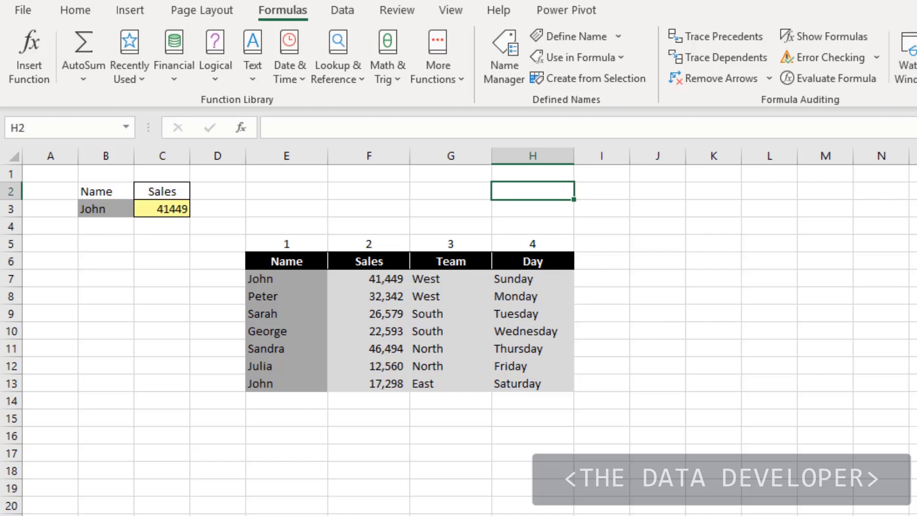
pyautogui.click(126, 126)
pyautogui.click(48, 207)
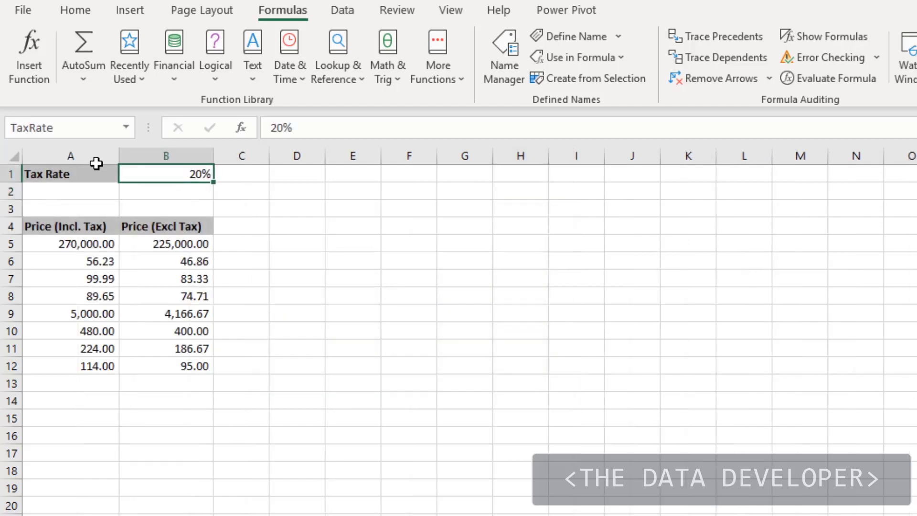
pyautogui.click(126, 127)
pyautogui.click(81, 167)
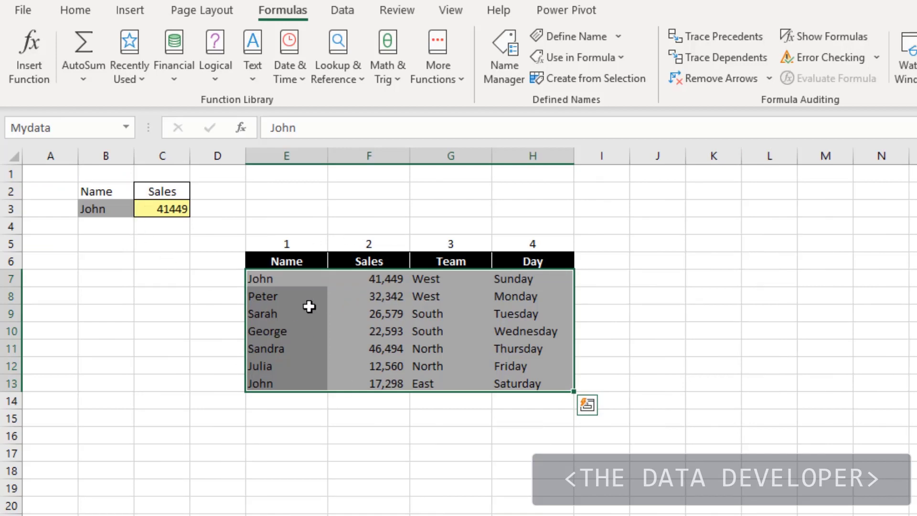
pyautogui.click(215, 243)
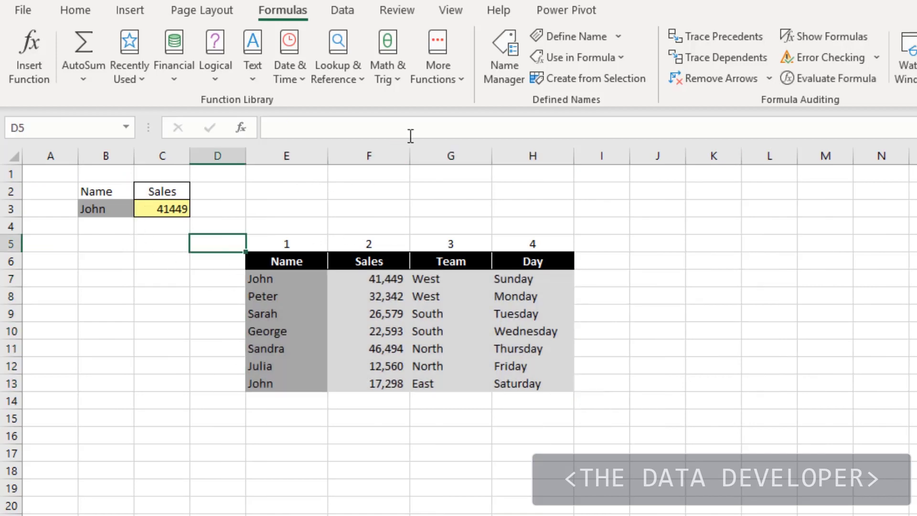
# Delete the name Mydata from the workbook's defined names and return to the sheet.
pyautogui.click(500, 65)
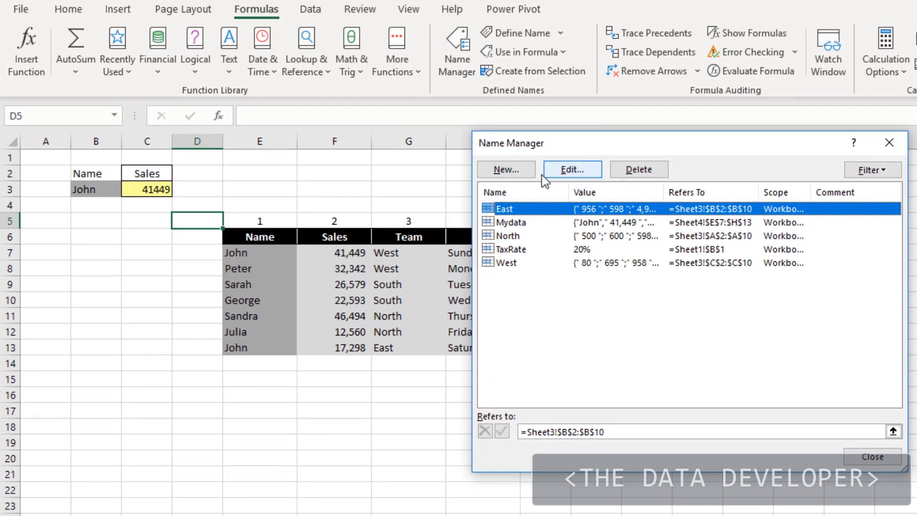
pyautogui.click(511, 222)
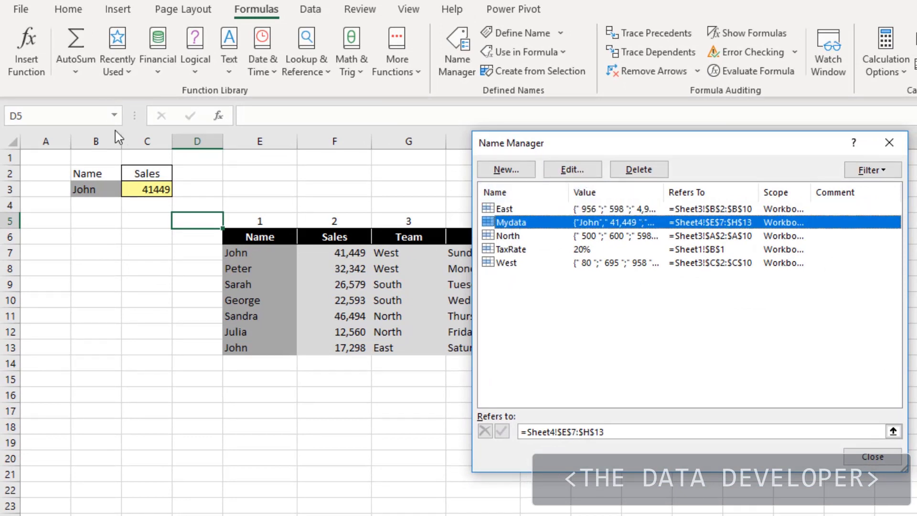
pyautogui.click(638, 172)
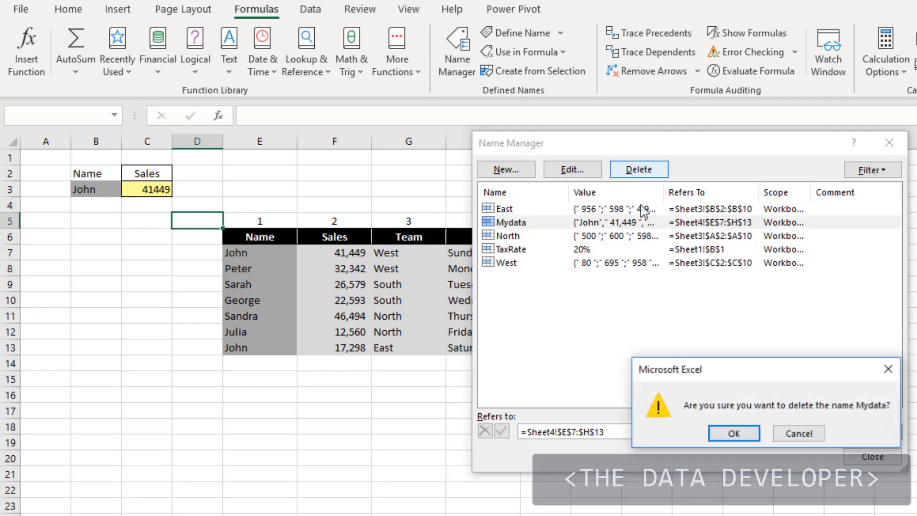
pyautogui.click(733, 434)
pyautogui.click(872, 456)
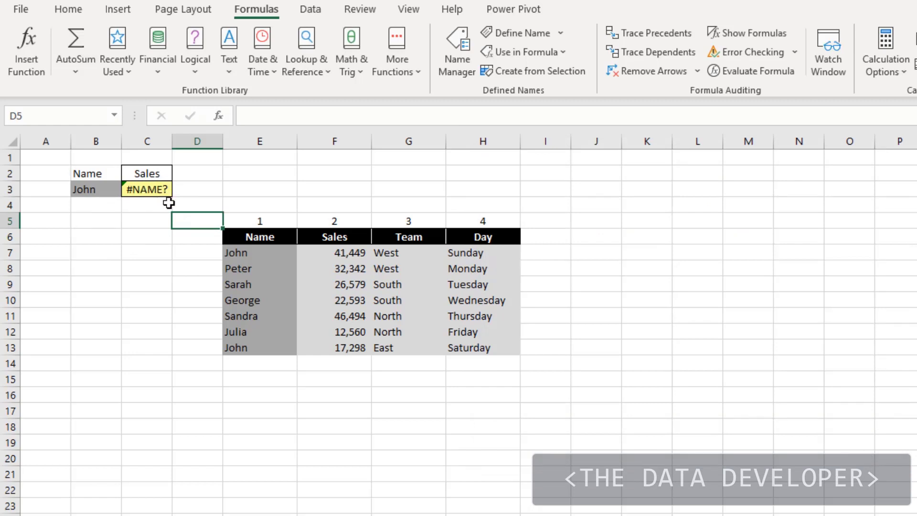
pyautogui.click(116, 410)
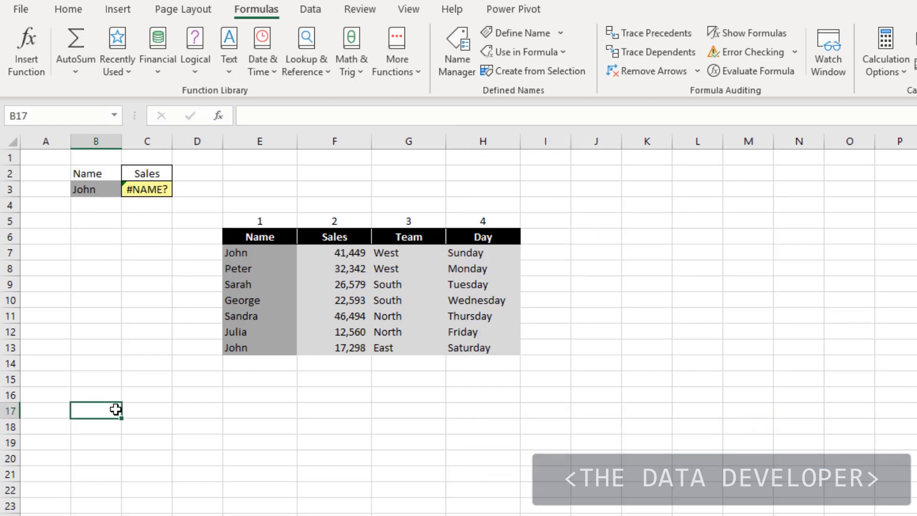